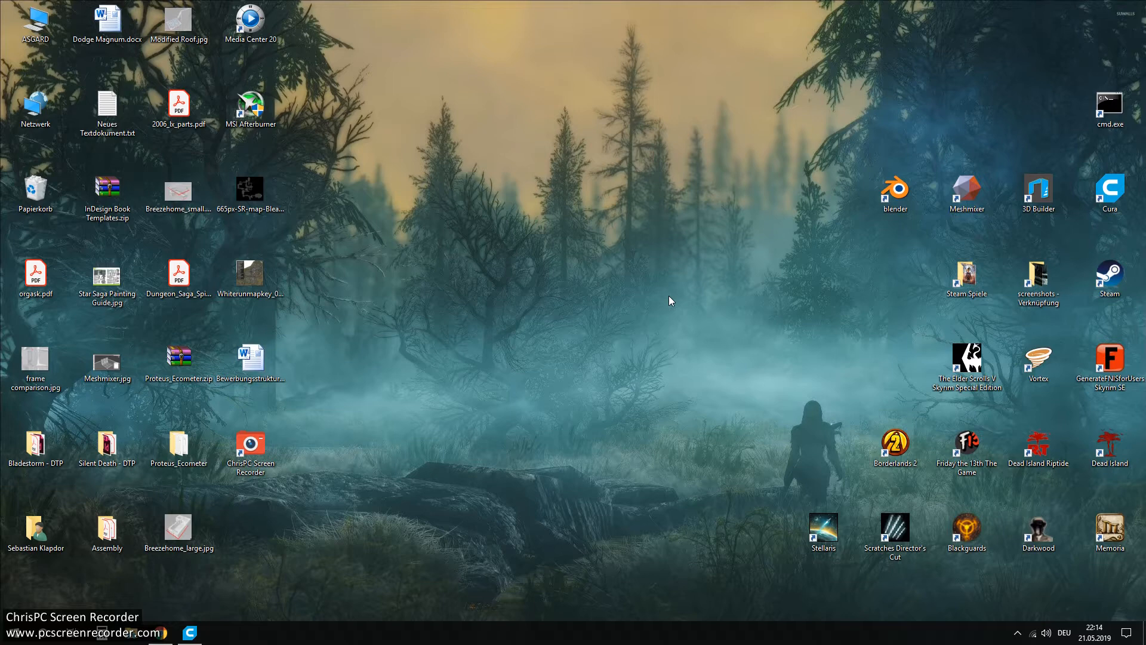
# In File Explorer, open the folder GoogleDrive > 3D Druck > Rocket Pig Games > Dungeons - Core
pyautogui.click(131, 633)
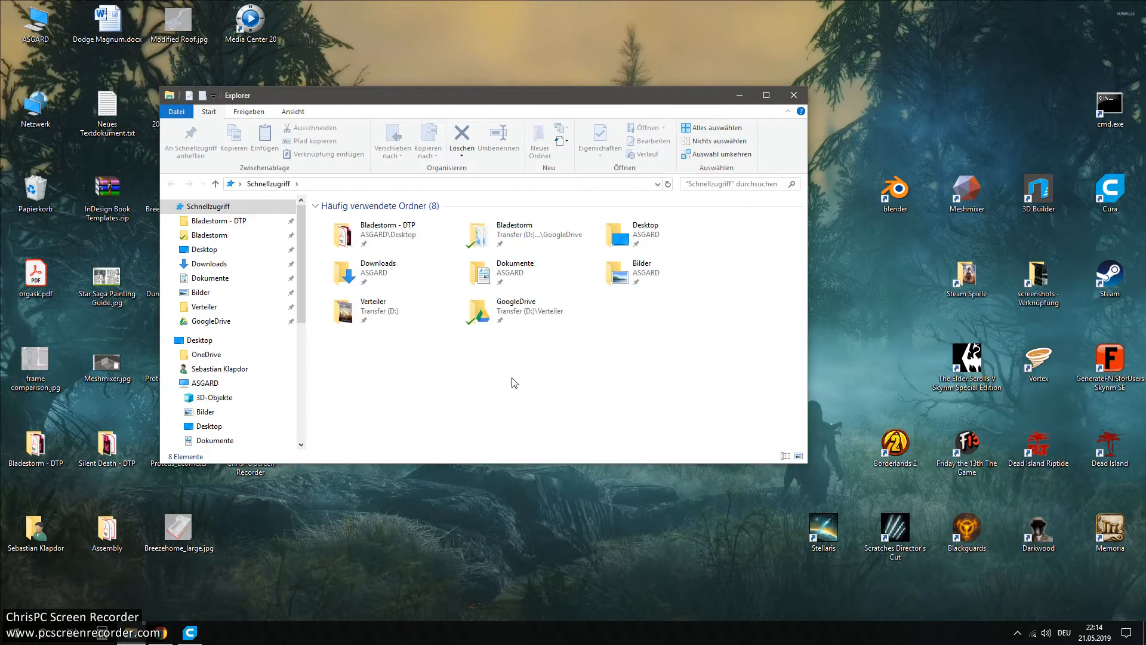
pyautogui.click(231, 323)
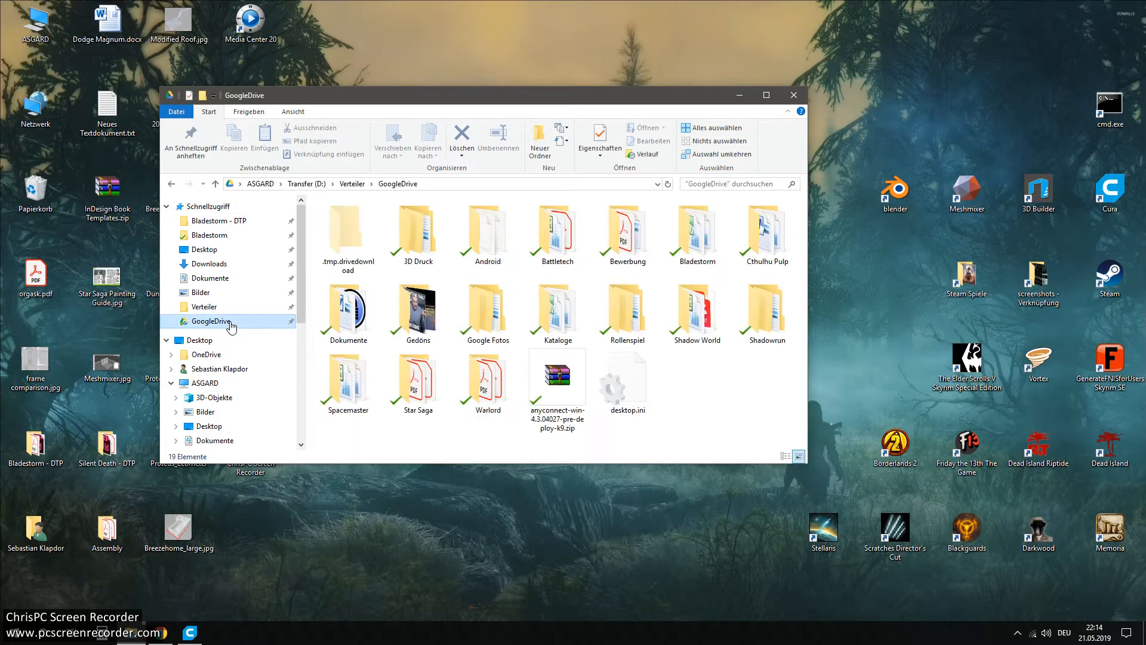
pyautogui.doubleClick(399, 242)
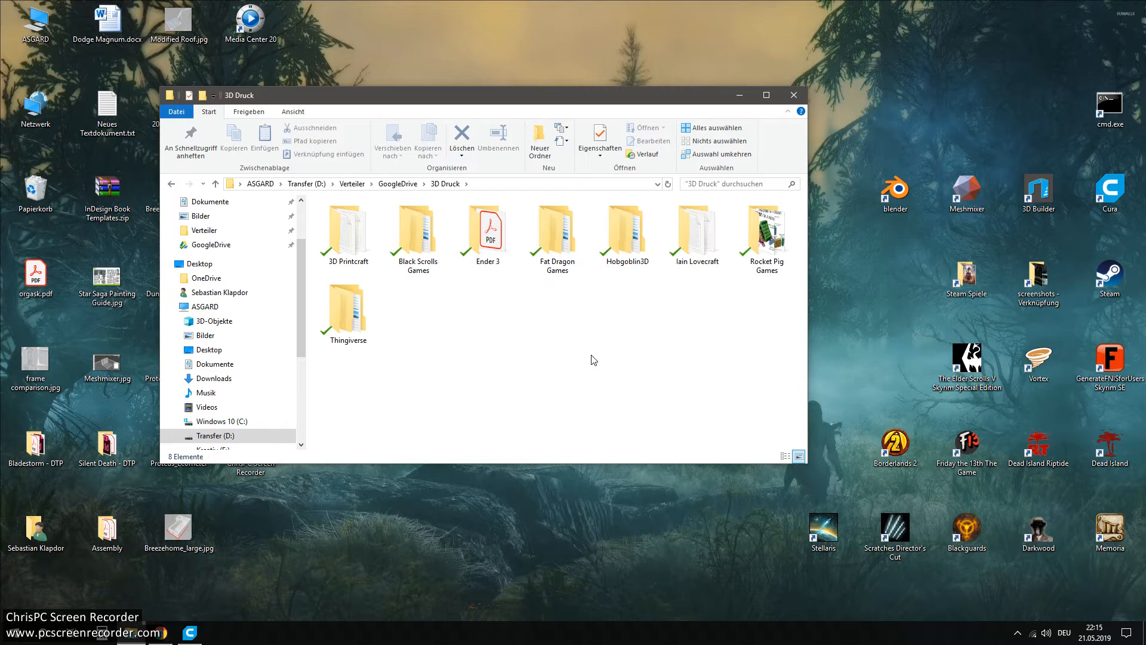
pyautogui.doubleClick(757, 244)
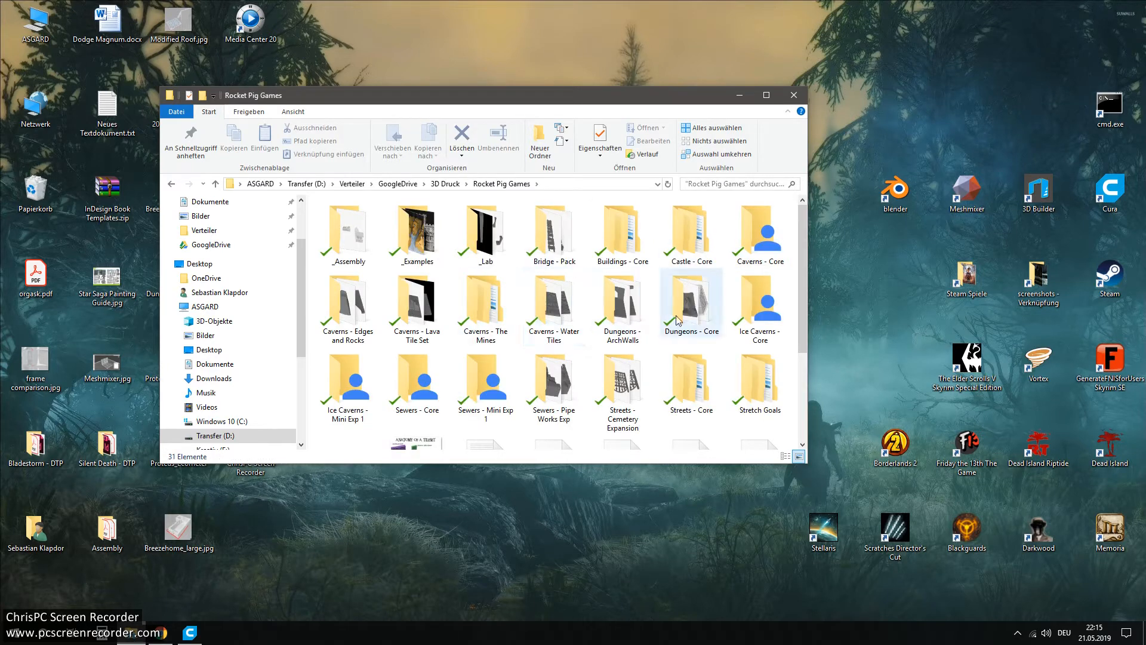
pyautogui.doubleClick(694, 303)
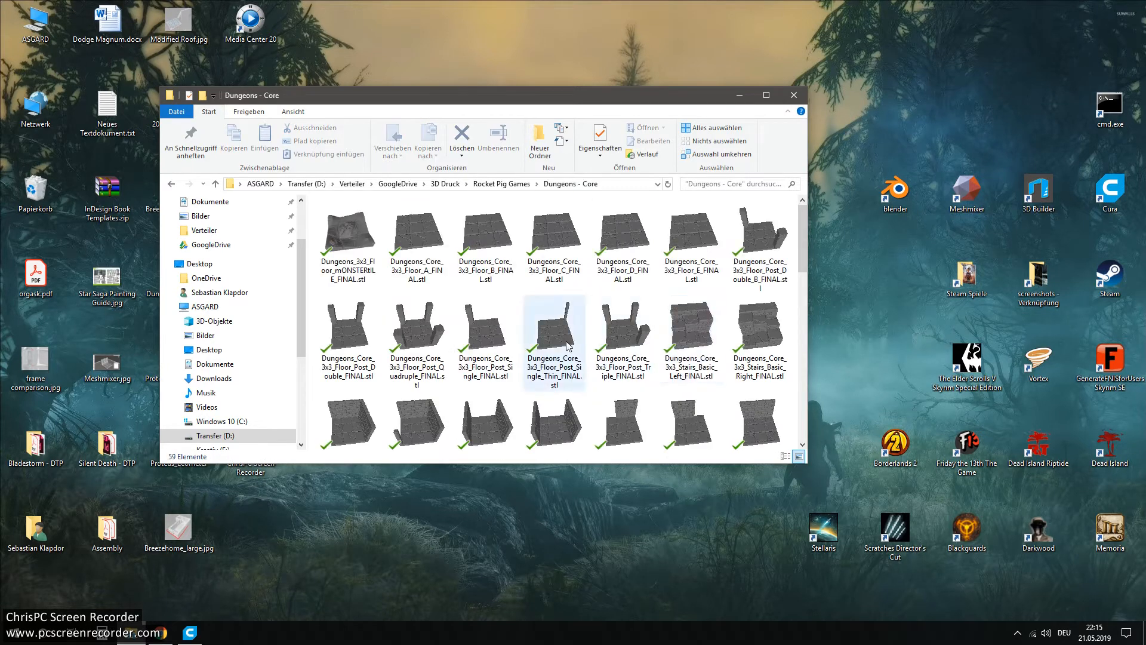
# View Dungeons_Core_3x3_Floor_Post_Single_Thin_FINAL.stl from another angle in 3D-Viewer and close the viewer
pyautogui.doubleClick(566, 340)
pyautogui.rightClick(565, 341)
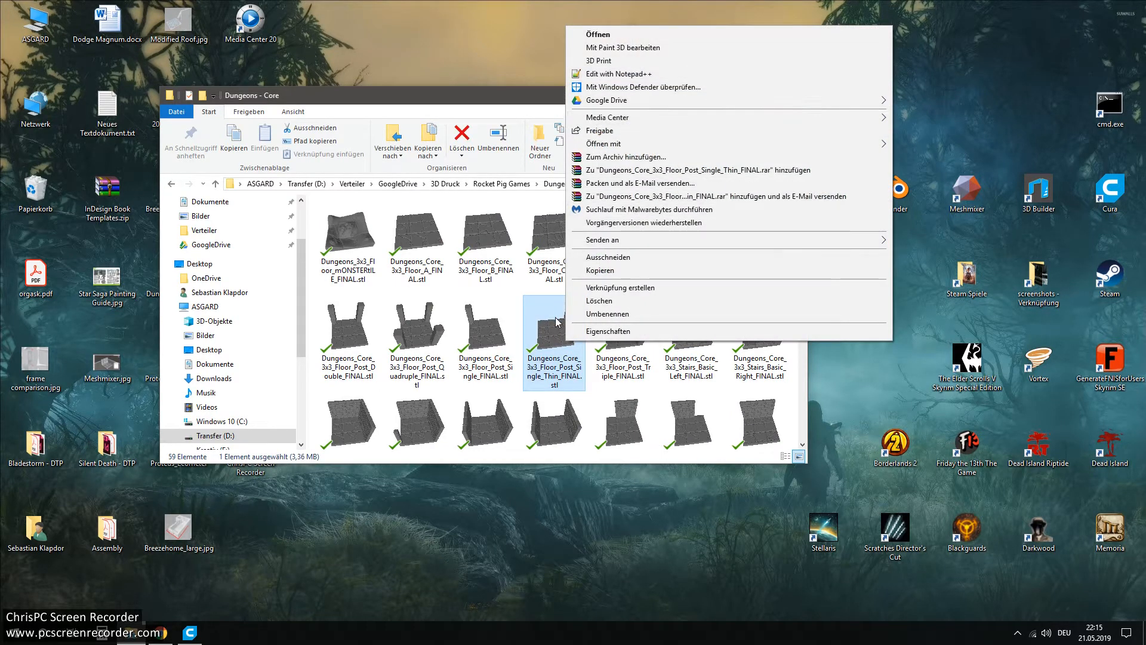
pyautogui.doubleClick(546, 338)
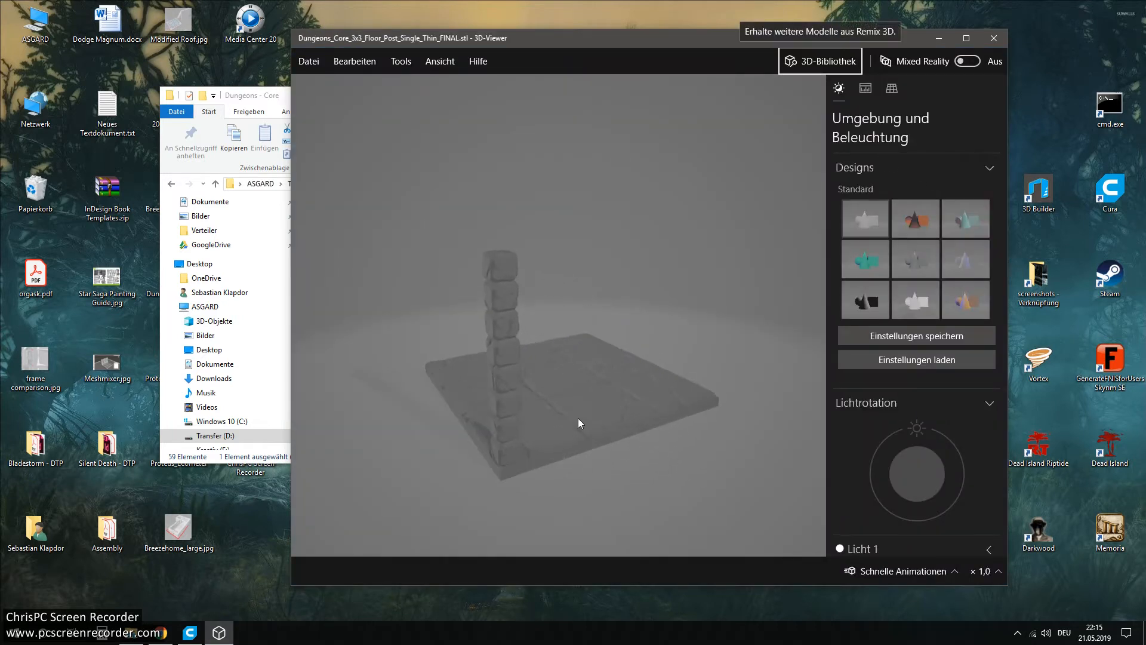
pyautogui.moveTo(578, 418); pyautogui.dragTo(533, 422)
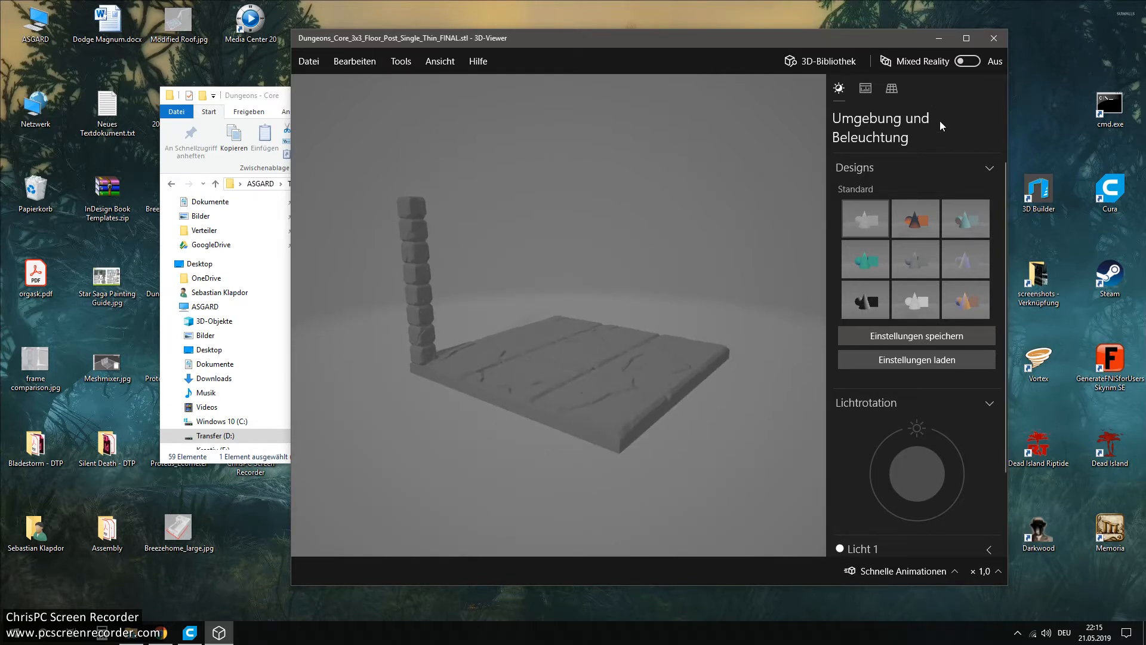
pyautogui.click(990, 44)
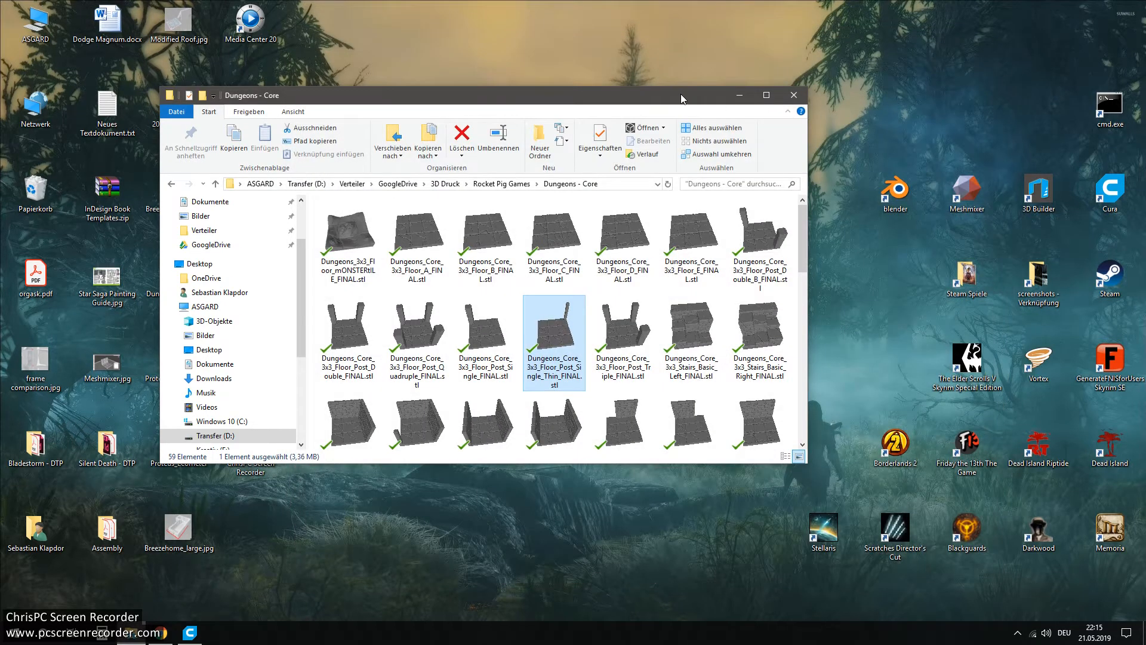
pyautogui.moveTo(680, 96); pyautogui.dragTo(687, 95)
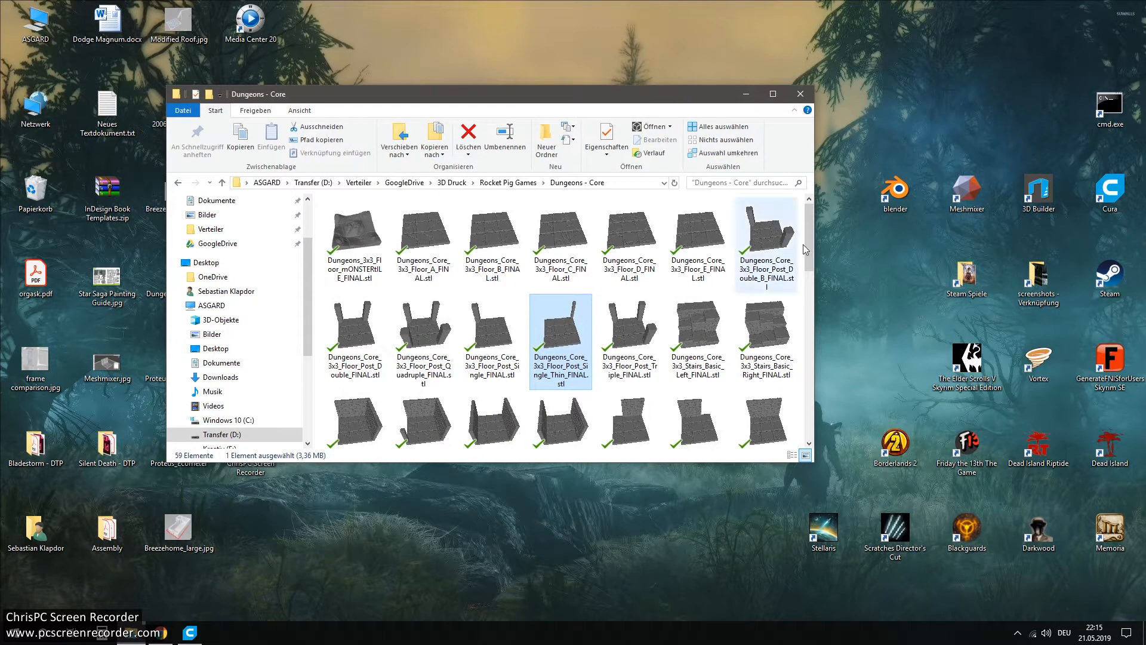
# Launch Meshmixer in a maximized window and import tile_base_2.stl from the _Lab folder of Rocket Pig Games
pyautogui.click(965, 203)
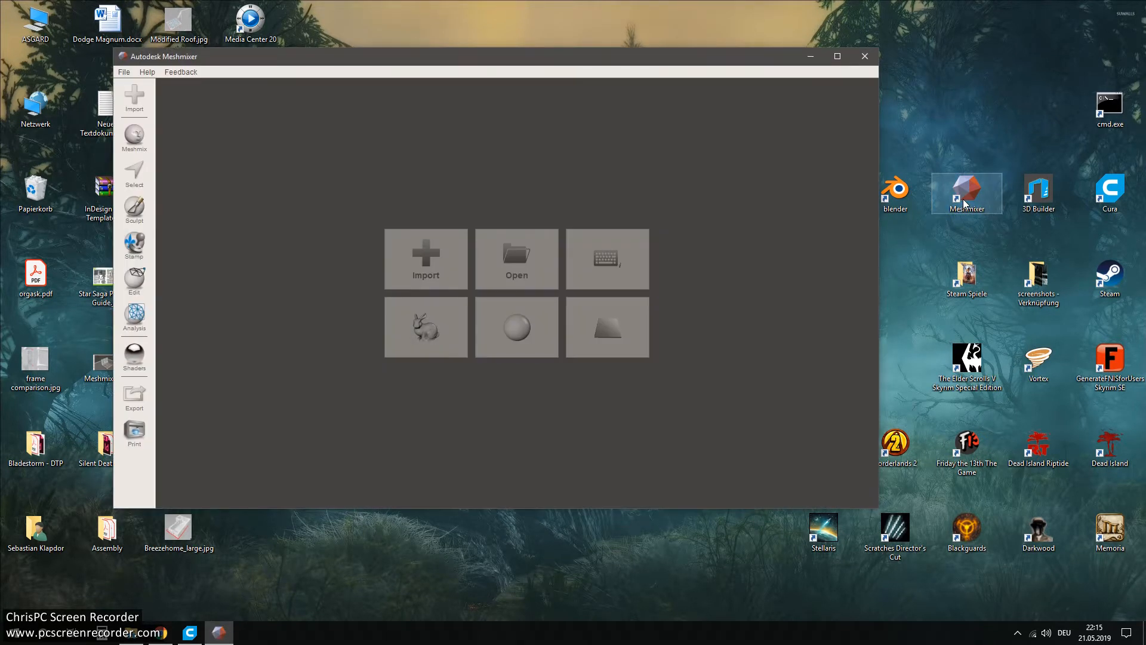
pyautogui.click(837, 56)
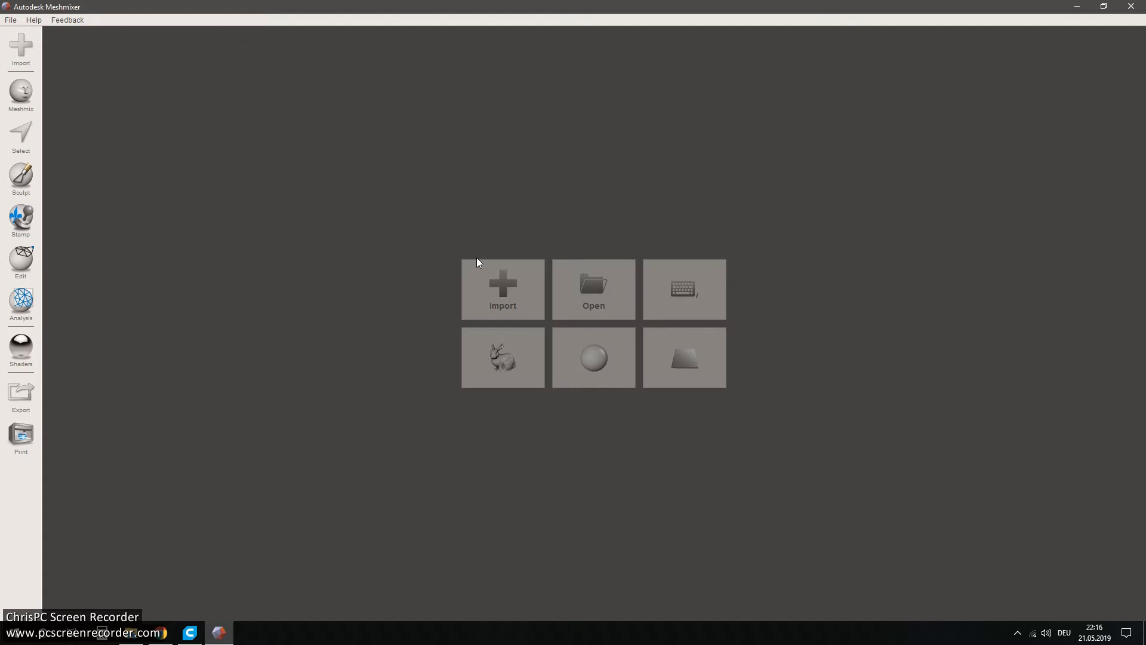
pyautogui.click(507, 302)
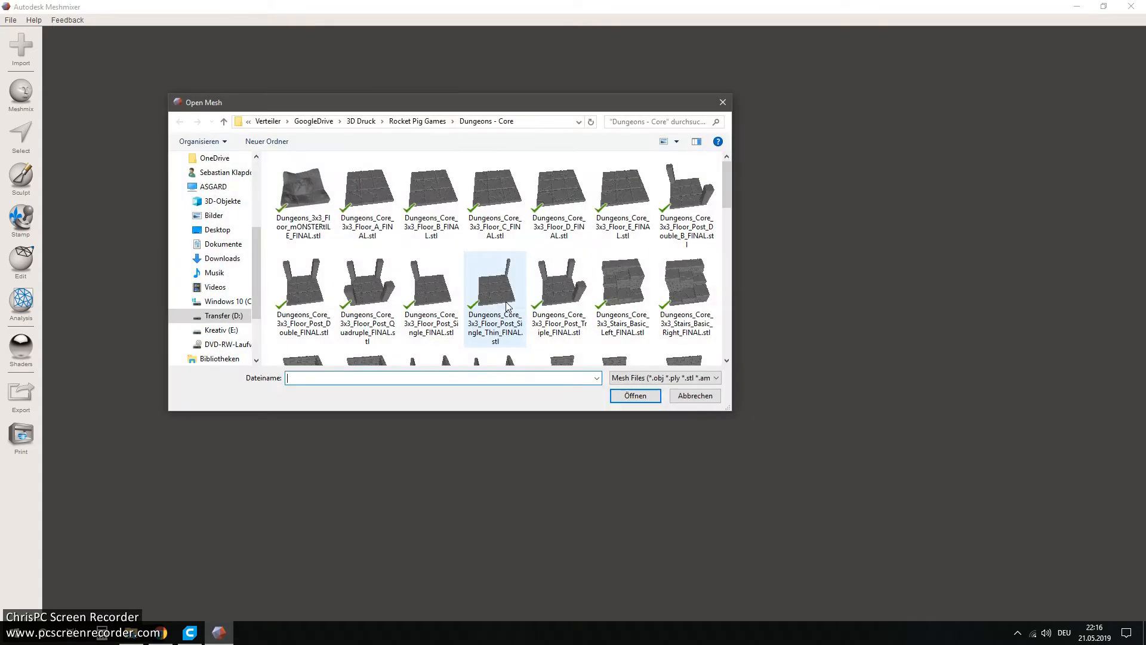
pyautogui.click(442, 122)
pyautogui.doubleClick(421, 192)
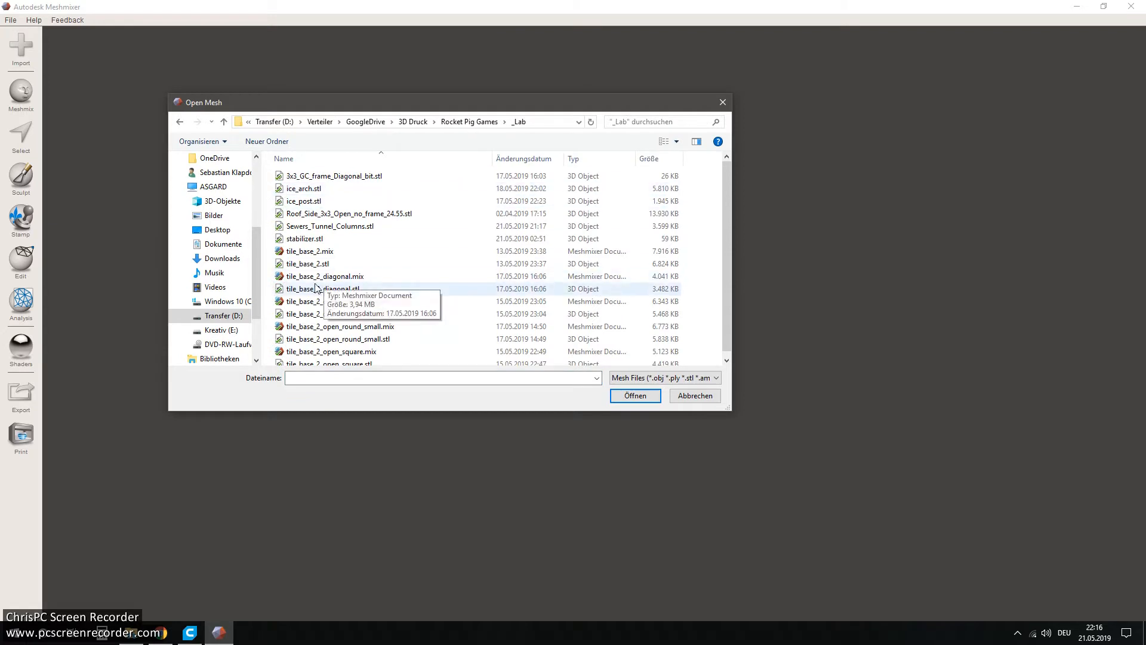
pyautogui.click(311, 263)
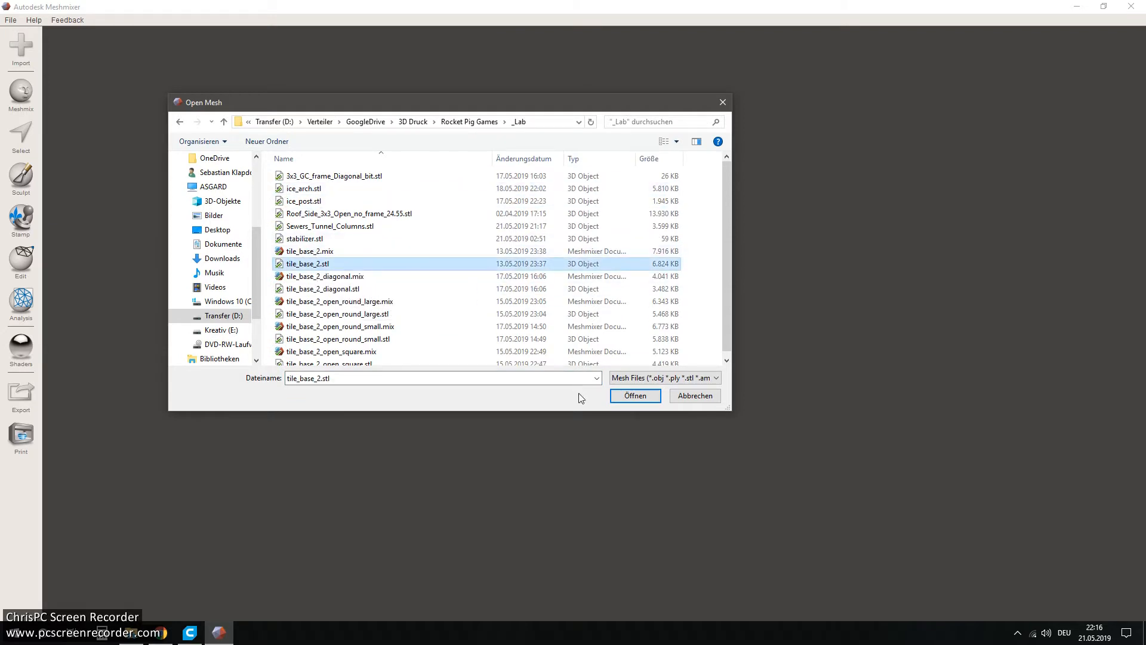
pyautogui.click(651, 396)
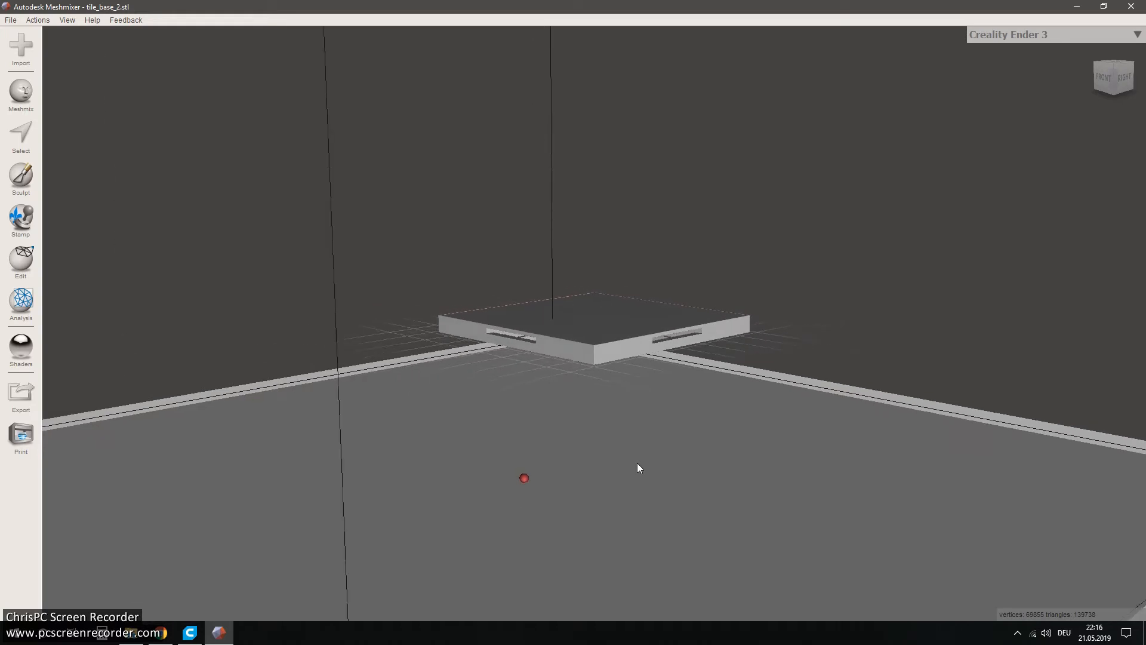
# Align the tile base's base point to World Origin / Y-up so it sits centred on the print bed
pyautogui.moveTo(649, 465); pyautogui.dragTo(823, 458, button='right')
pyautogui.scroll(-5, 643, 536)
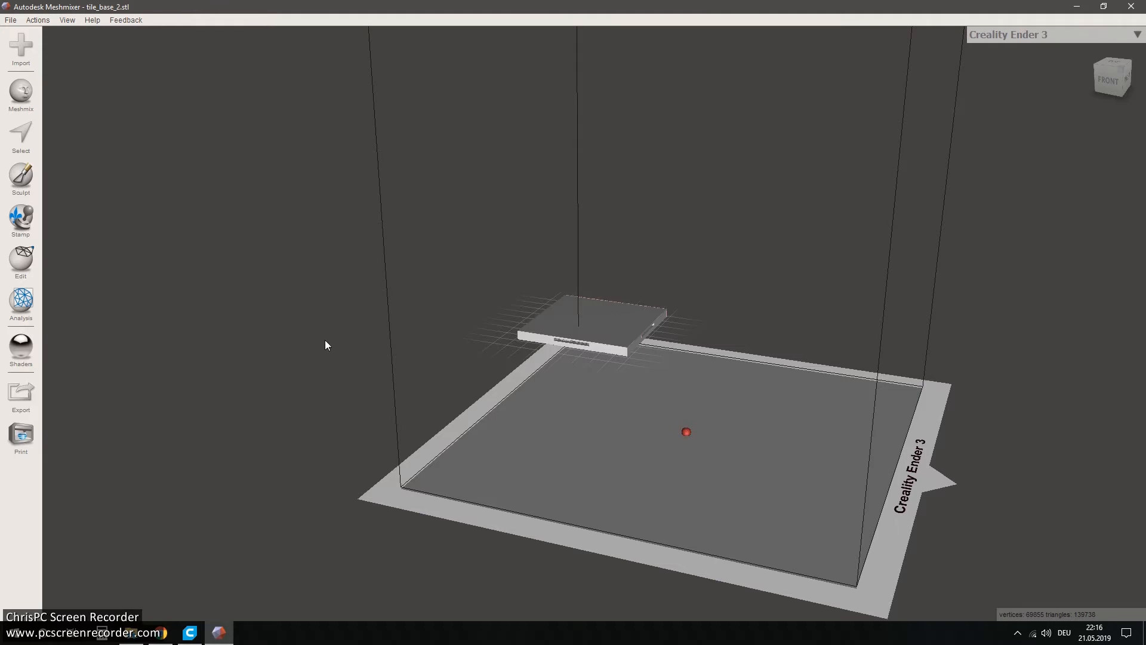
pyautogui.click(20, 266)
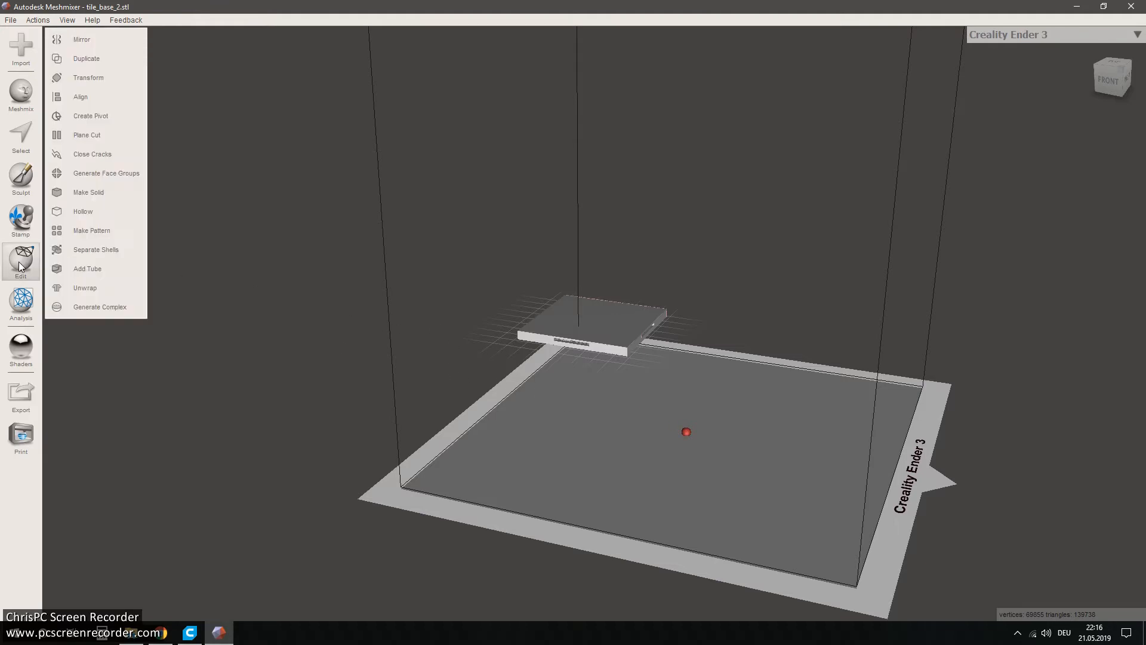
pyautogui.click(98, 96)
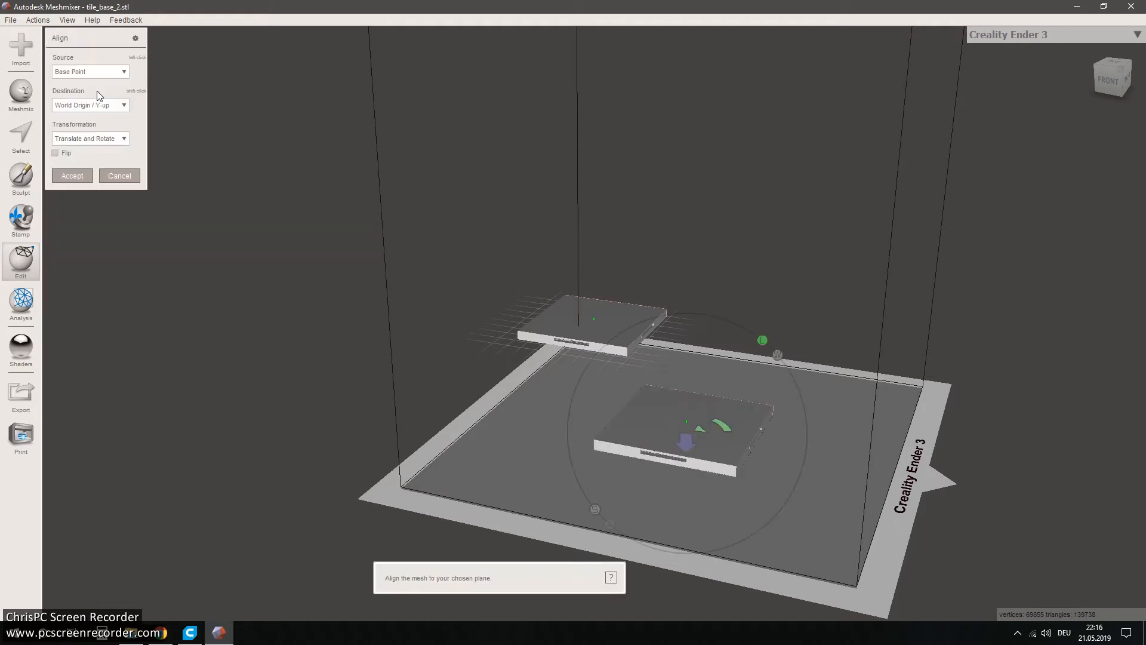
pyautogui.click(72, 176)
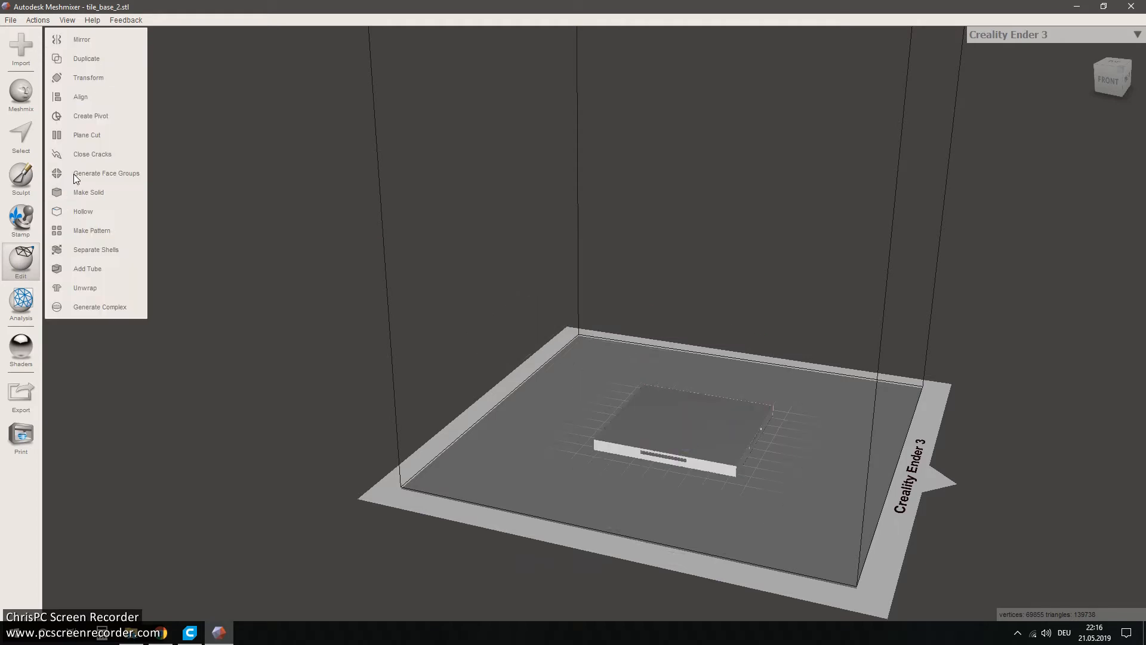
pyautogui.moveTo(382, 578); pyautogui.dragTo(357, 570, button='right')
pyautogui.moveTo(714, 554); pyautogui.dragTo(557, 513, button='right')
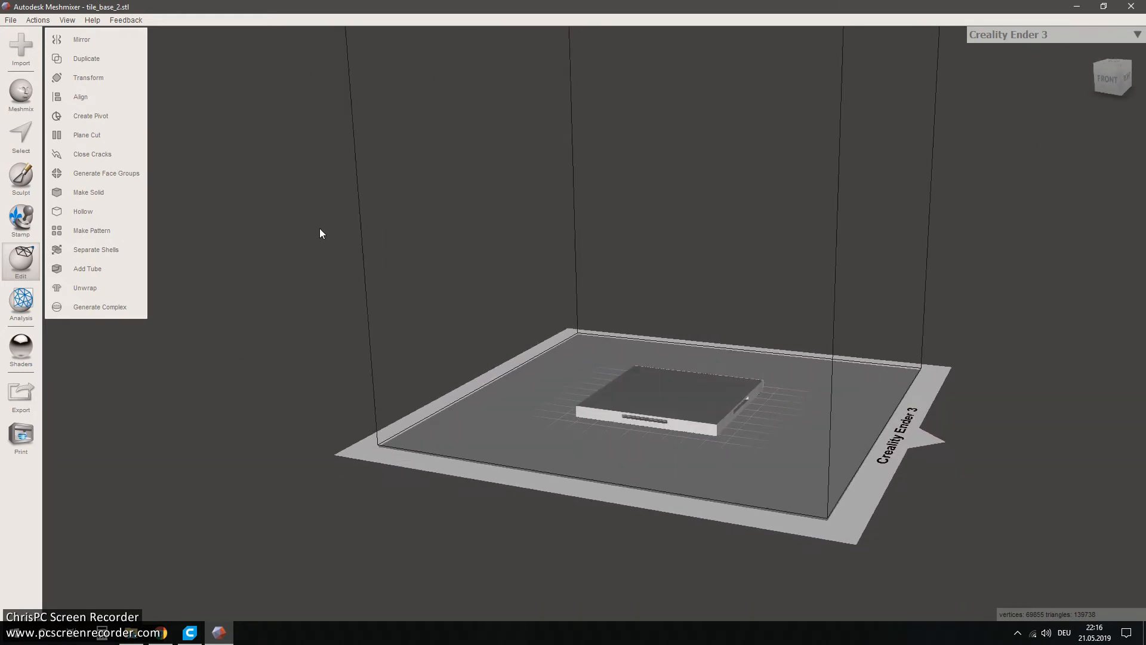
# Append Dungeons_Core_3x3_Stairs_Basic_Left_FINAL.stl from the Dungeons - Core folder to the scene, accepting the automatic position shift
pyautogui.click(22, 49)
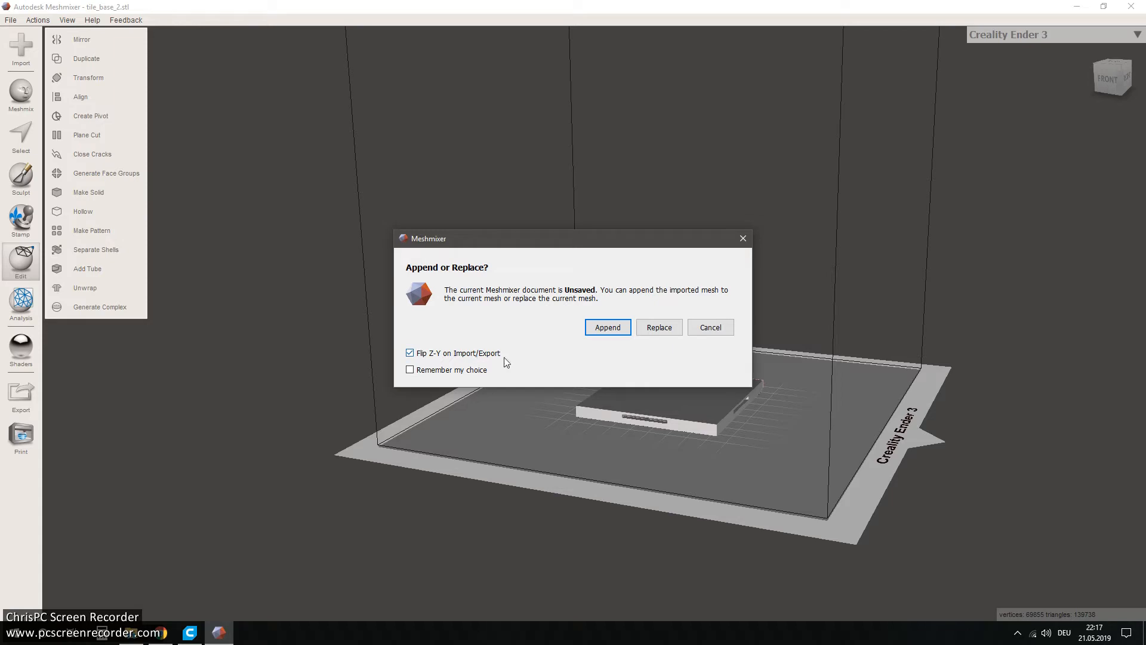
pyautogui.click(619, 331)
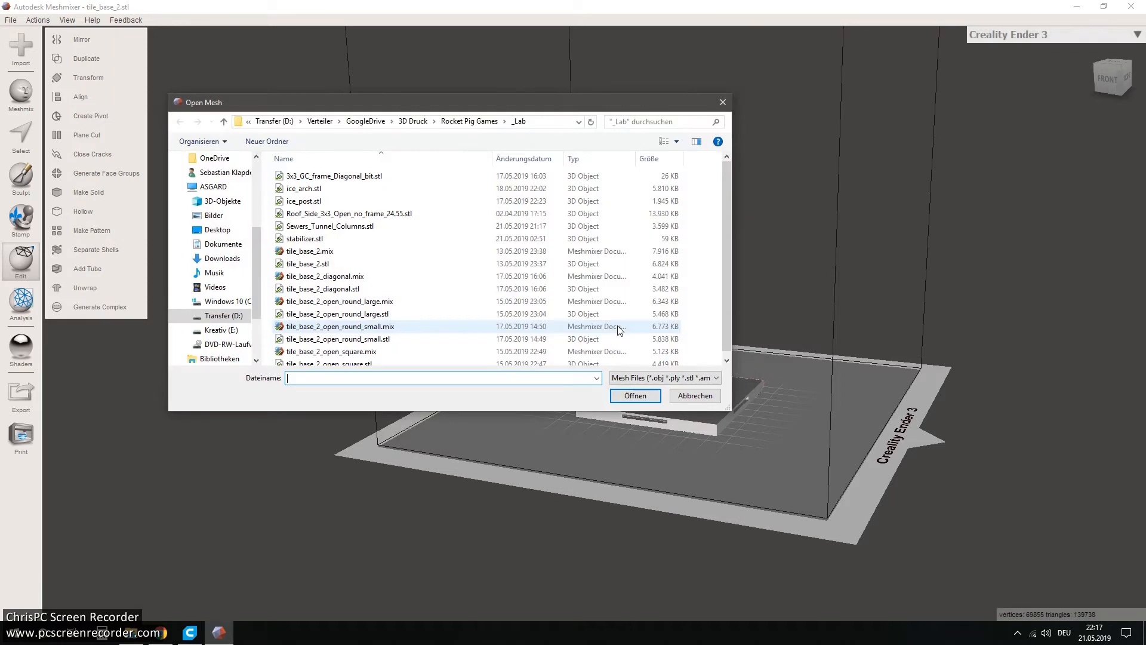
pyautogui.click(476, 121)
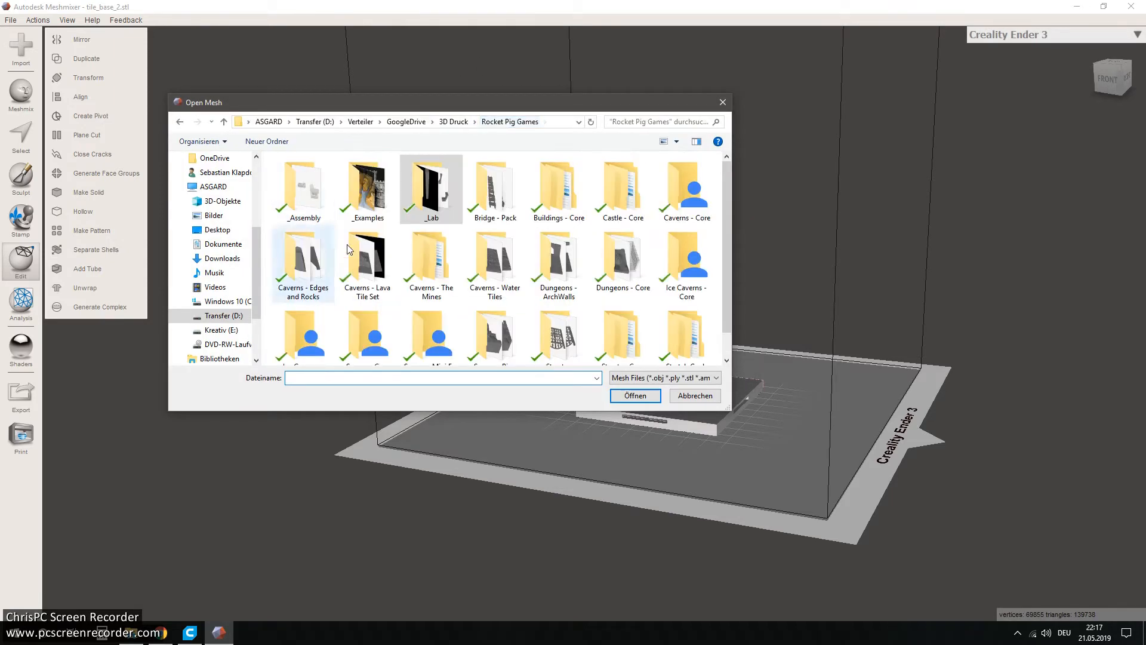
pyautogui.doubleClick(599, 254)
pyautogui.click(625, 306)
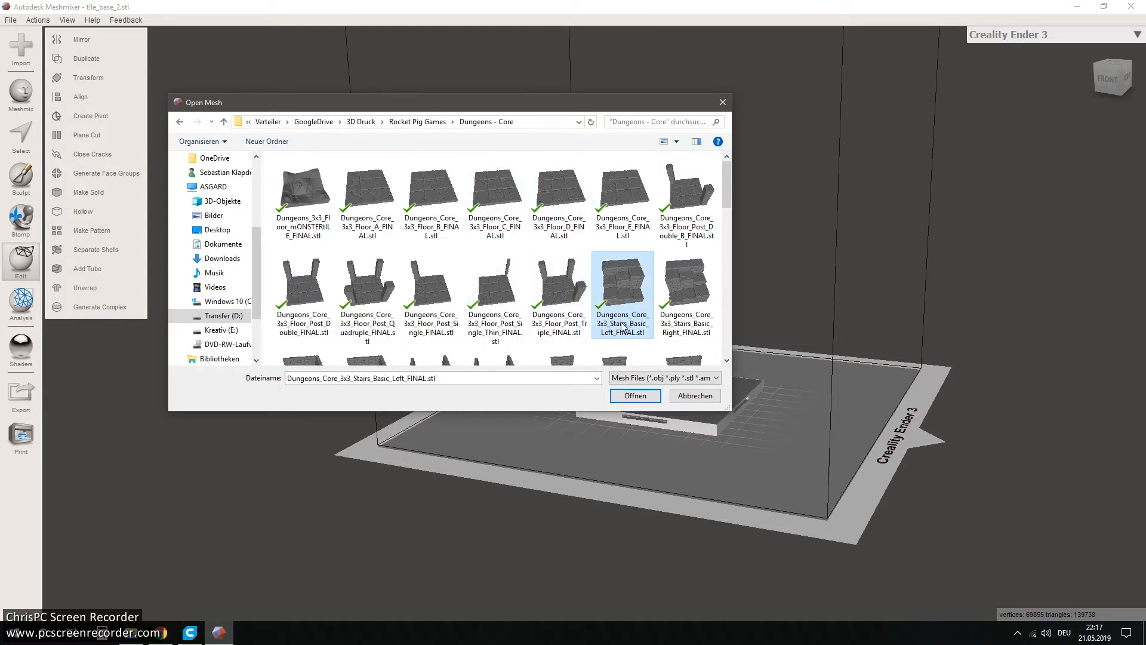
pyautogui.click(624, 397)
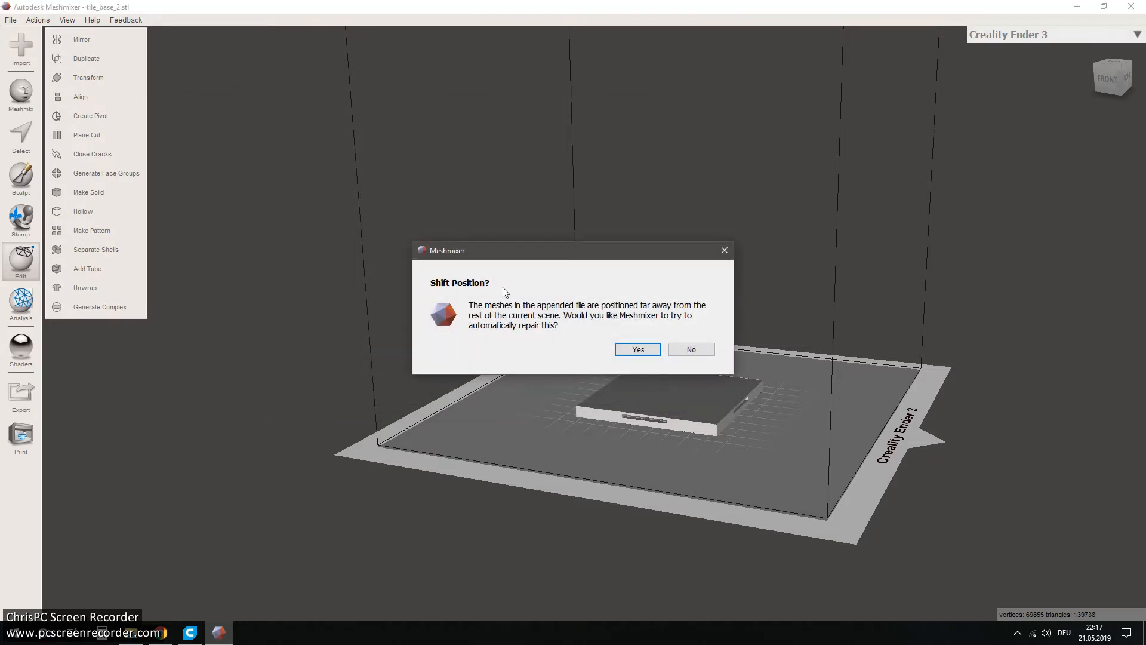
pyautogui.click(637, 349)
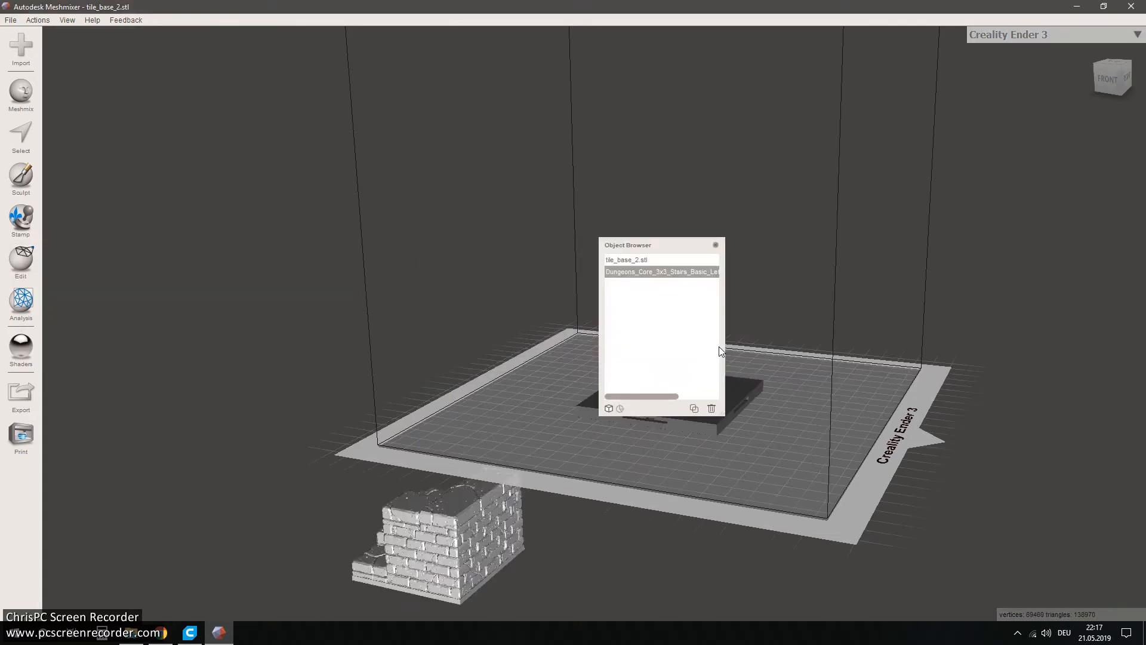
# Move the Object Browser clear of the models and align the staircase mesh to the centre of the print bed
pyautogui.moveTo(552, 586); pyautogui.dragTo(748, 530, button='right')
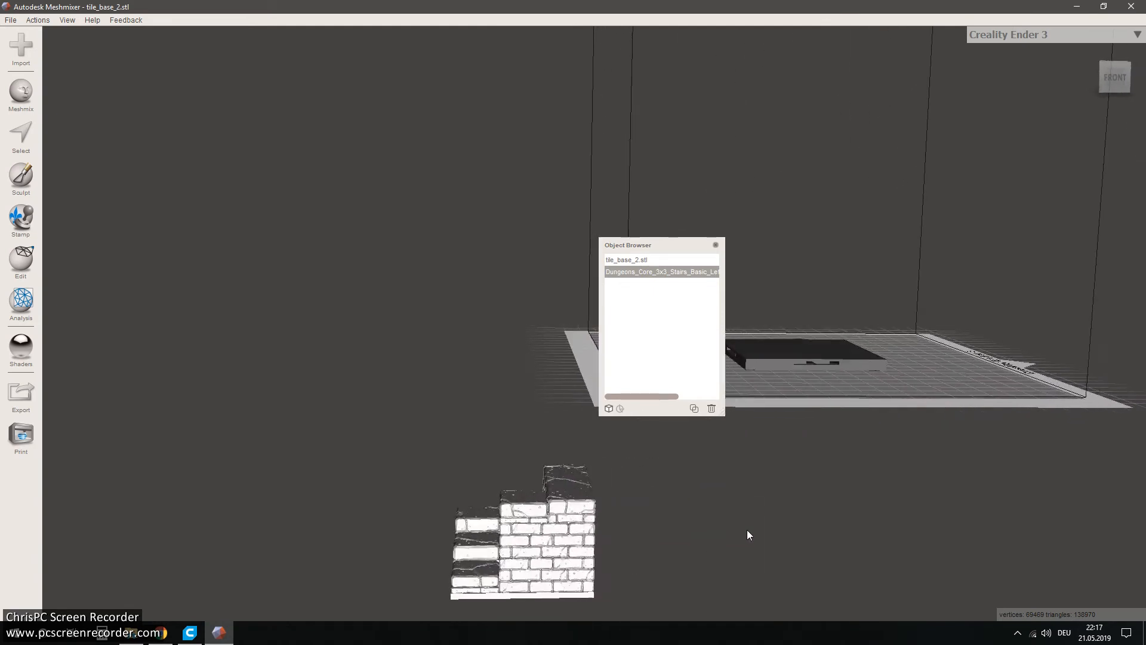
pyautogui.moveTo(922, 504); pyautogui.dragTo(900, 514, button='right')
pyautogui.moveTo(615, 245); pyautogui.dragTo(984, 366)
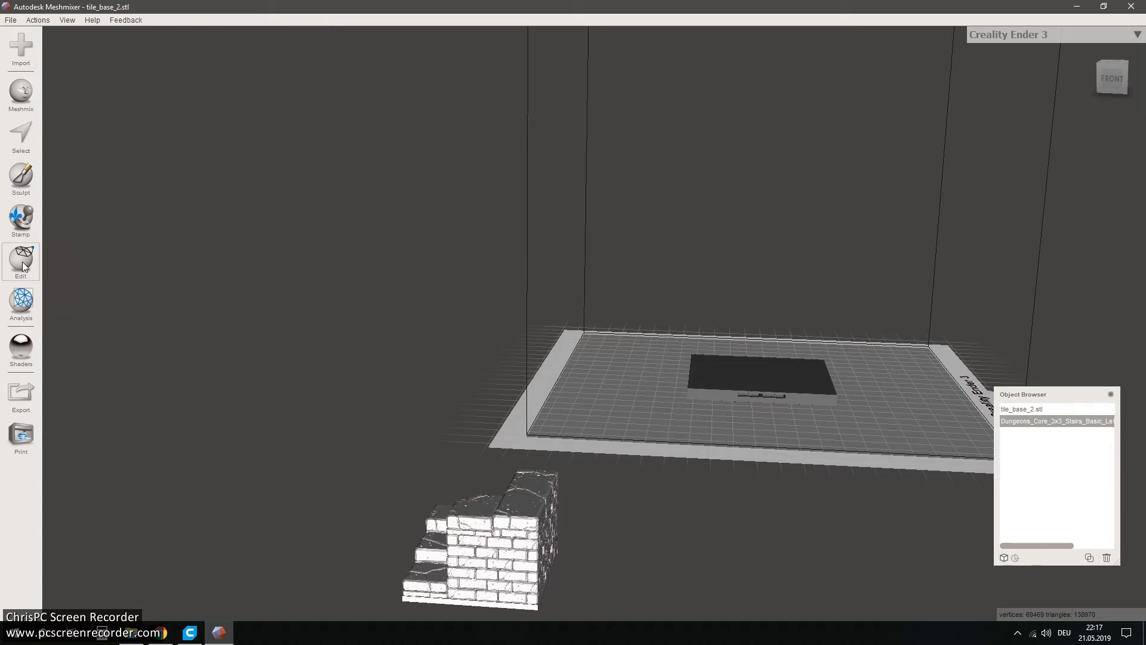
pyautogui.moveTo(22, 266)
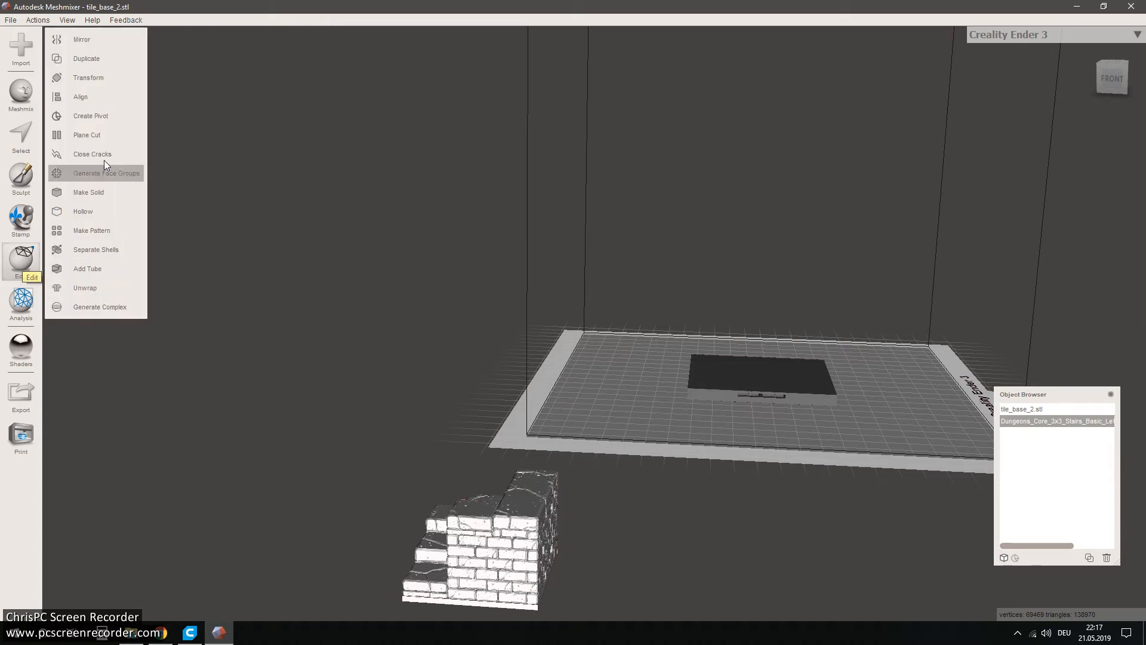
pyautogui.click(98, 96)
pyautogui.click(76, 174)
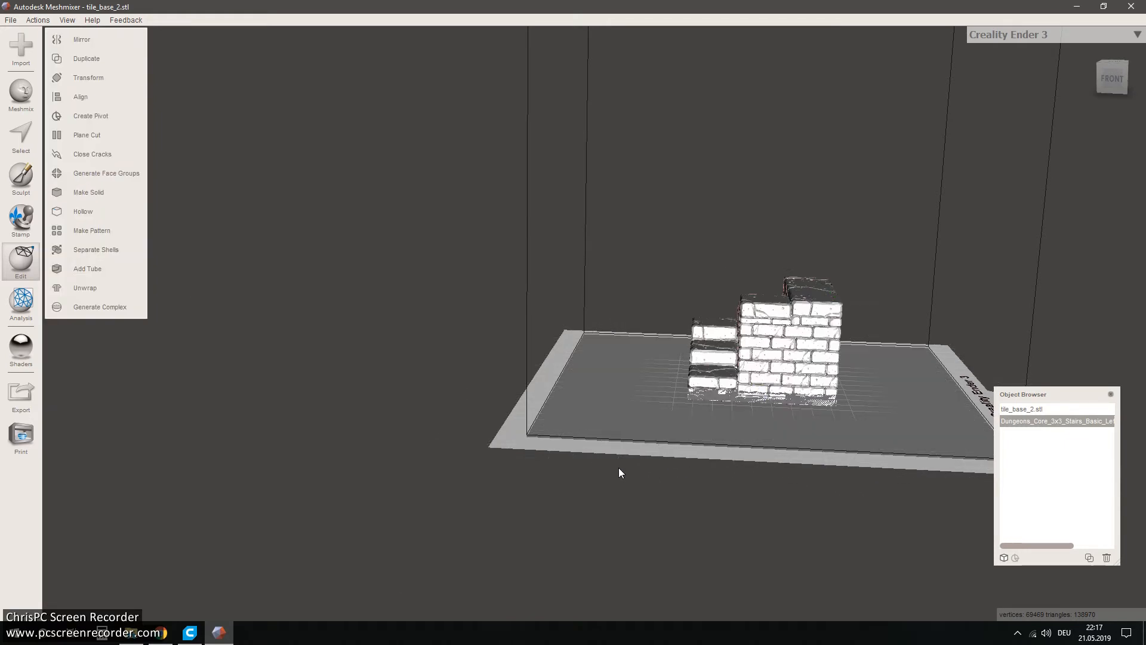
# Examine how the staircase overlaps the tile base from the front and the sides
pyautogui.click(1111, 78)
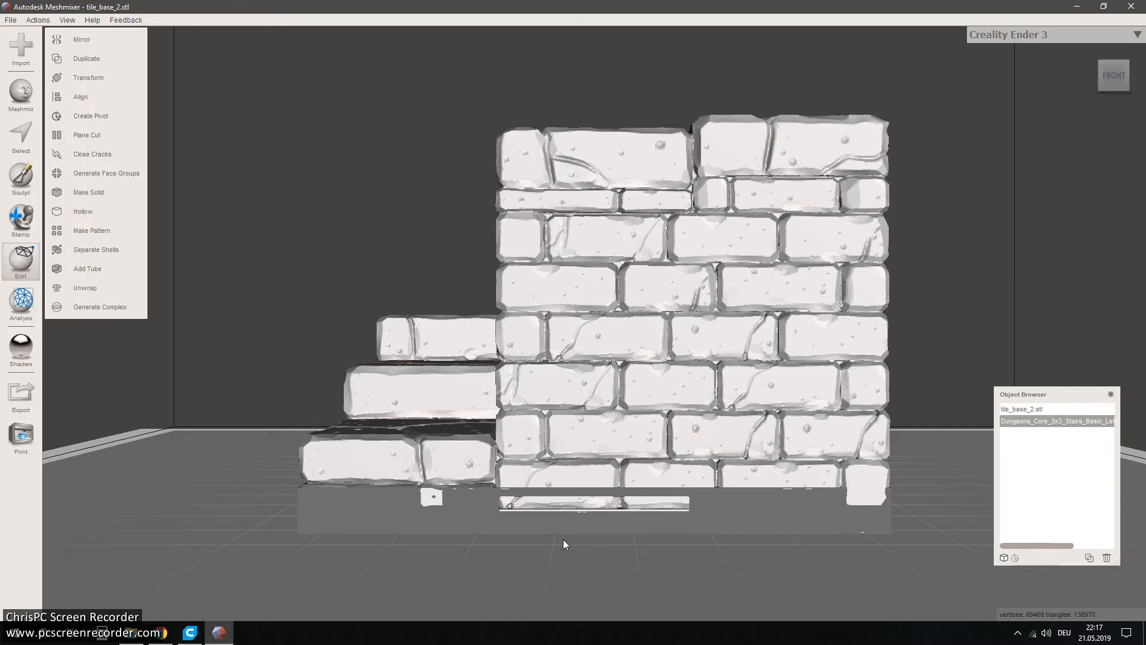
pyautogui.scroll(-3, 591, 460)
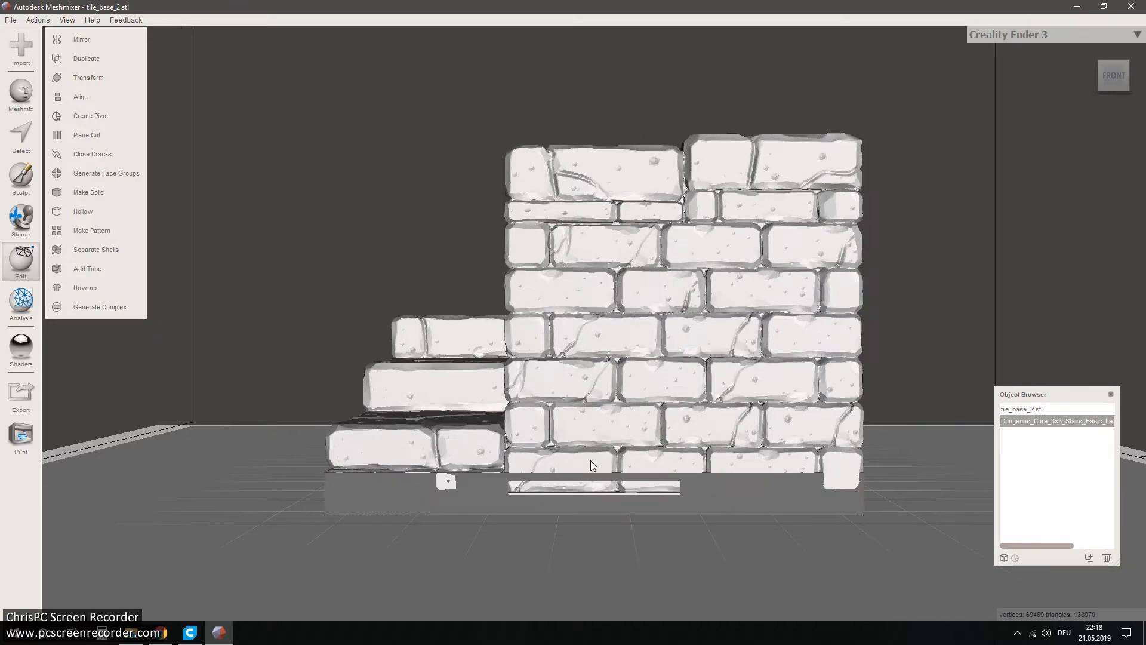
pyautogui.moveTo(517, 509); pyautogui.dragTo(617, 500, button='right')
pyautogui.moveTo(599, 494); pyautogui.dragTo(345, 489, button='right')
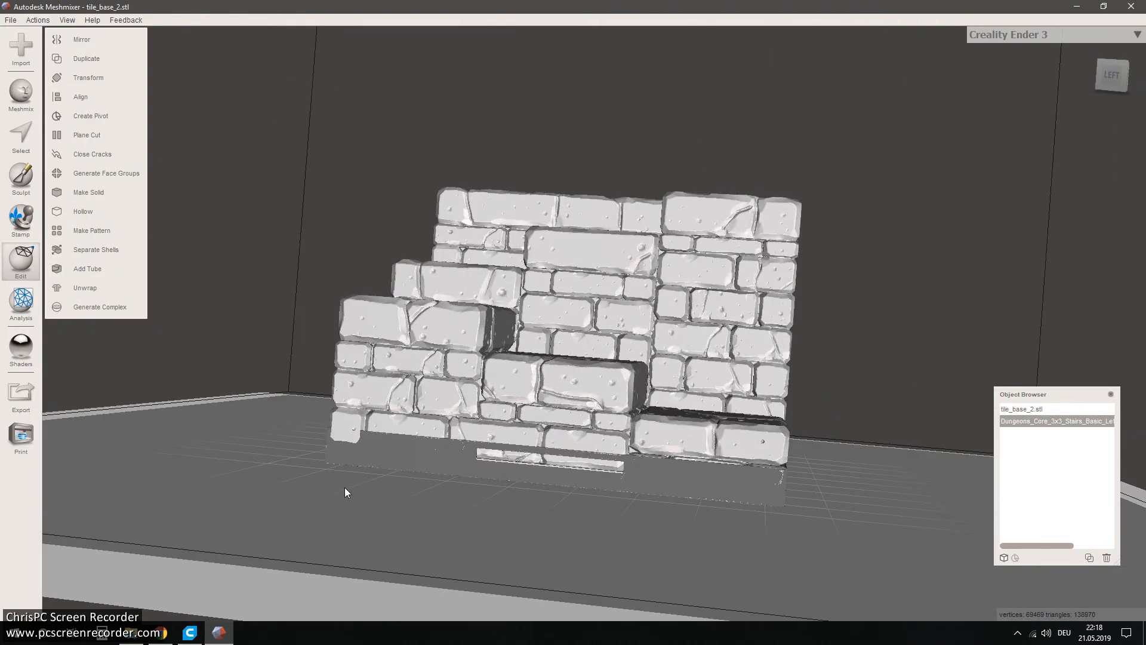
pyautogui.moveTo(471, 485); pyautogui.dragTo(703, 482, button='right')
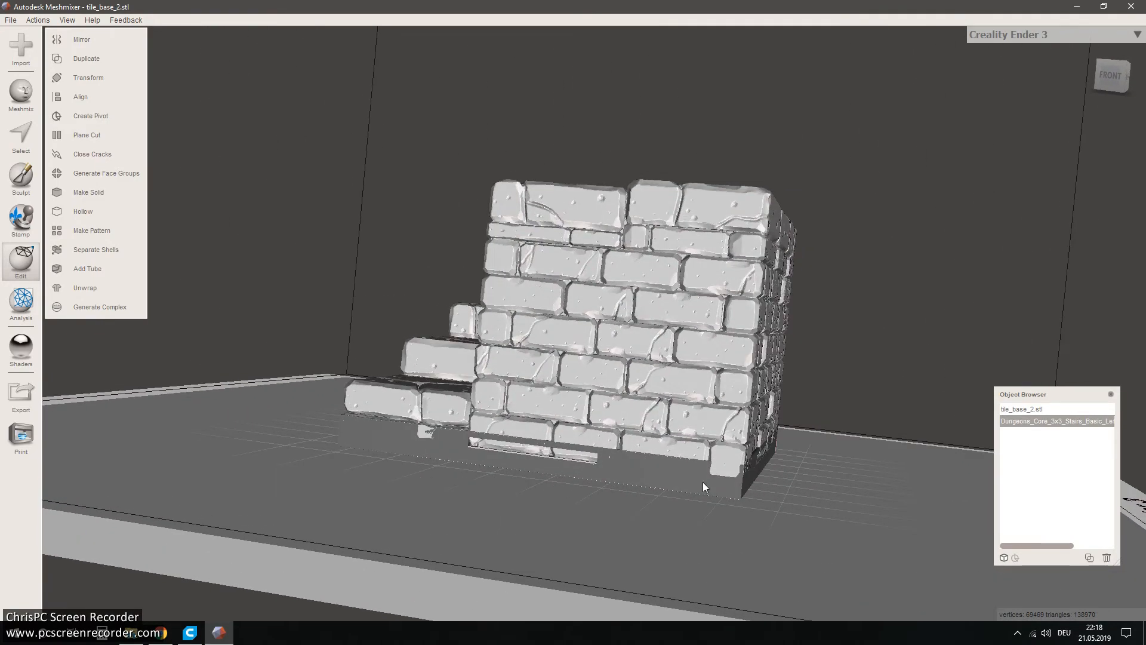
# Raise the staircase mesh 4.9 mm along Y in the local frame with Transform so it rests on the tile base
pyautogui.click(1111, 77)
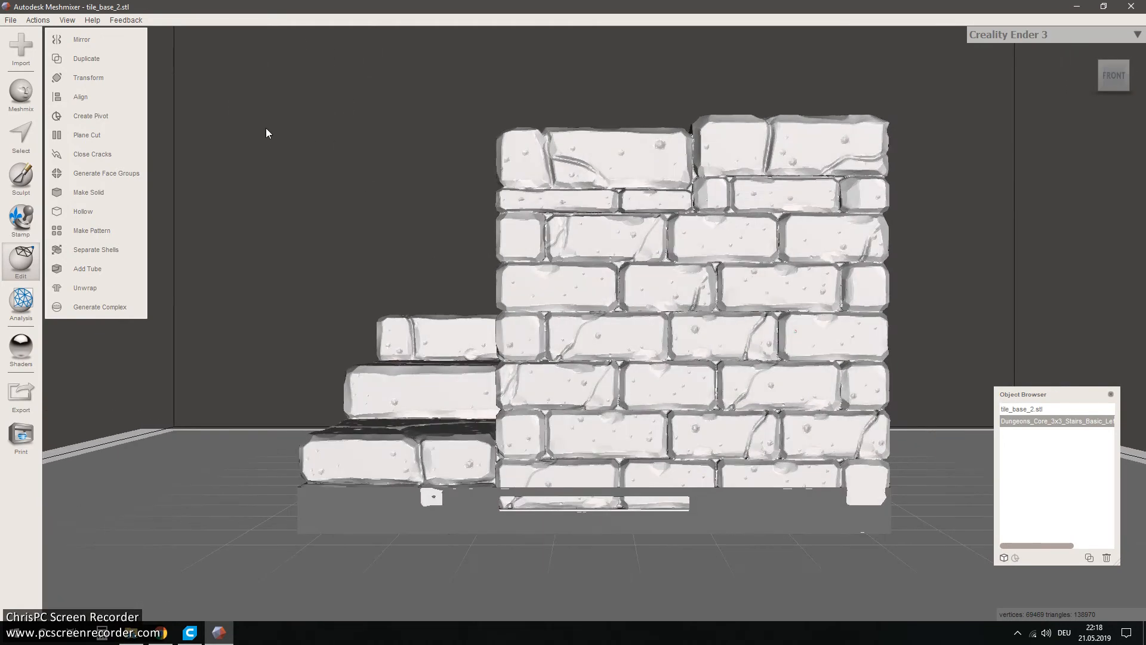
pyautogui.click(78, 80)
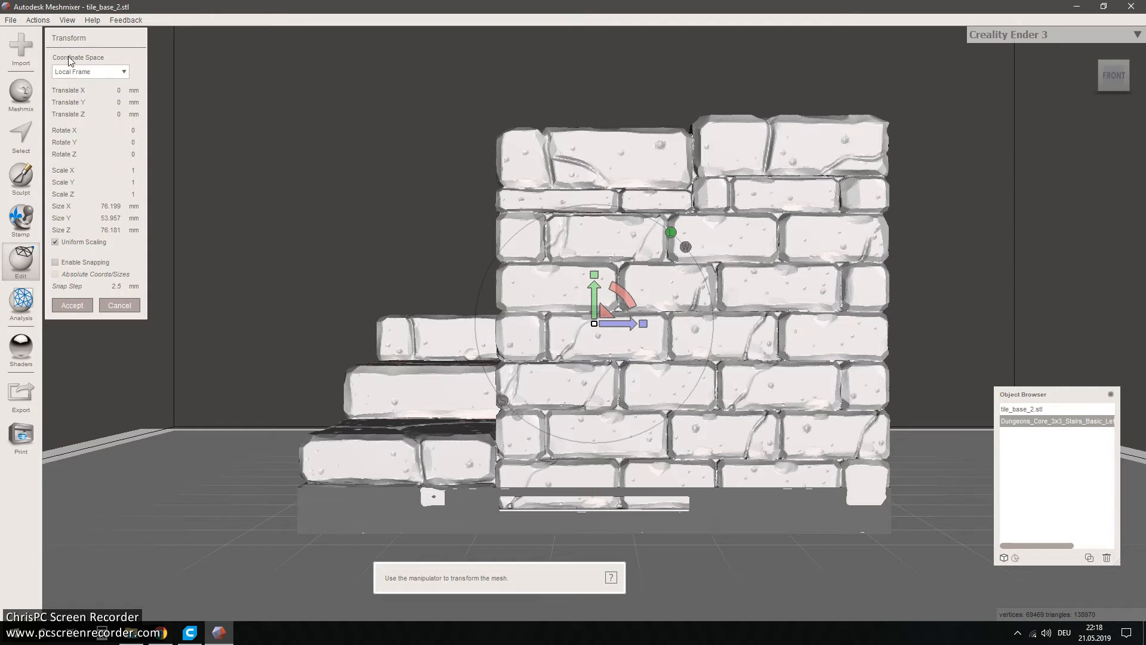
pyautogui.click(118, 103)
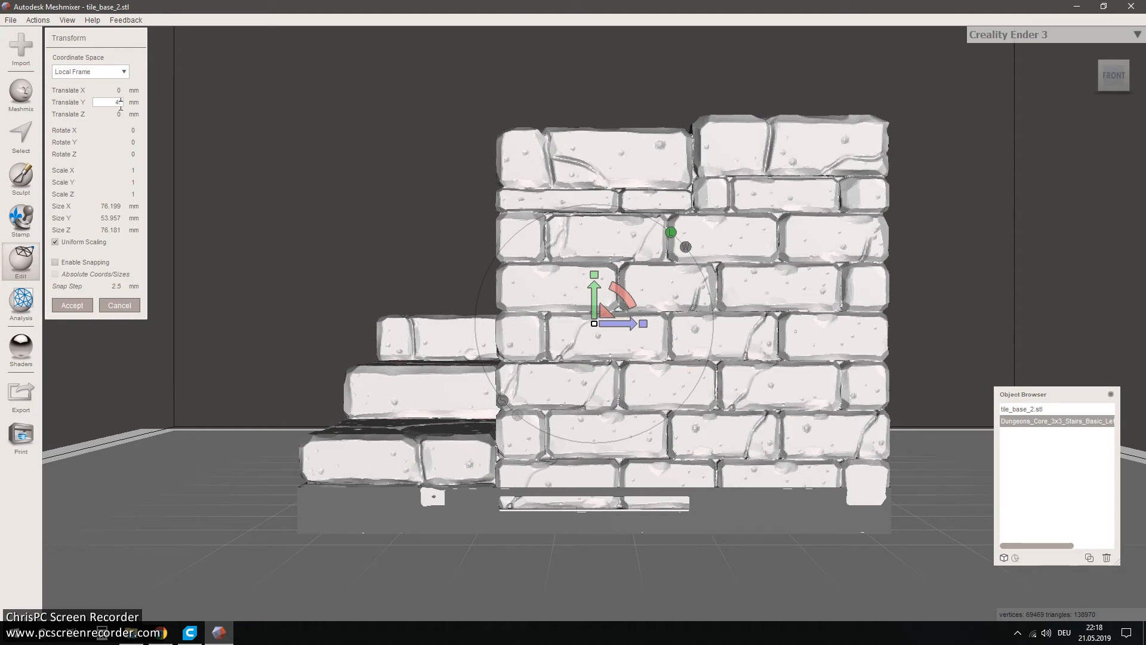
pyautogui.press('Return')
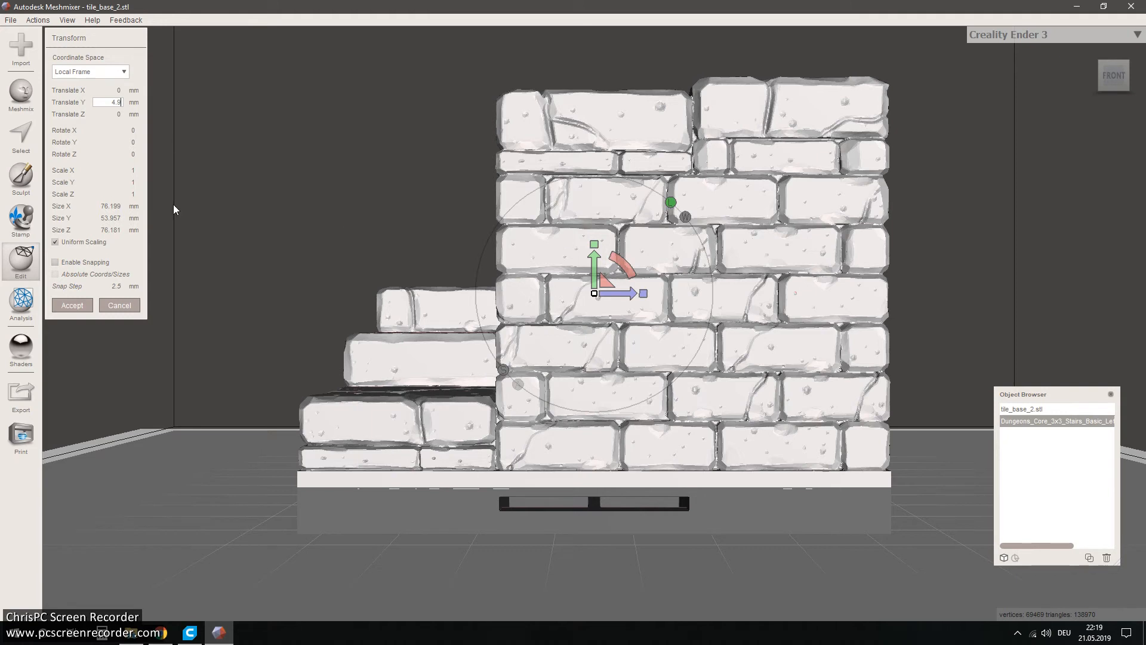
pyautogui.click(85, 306)
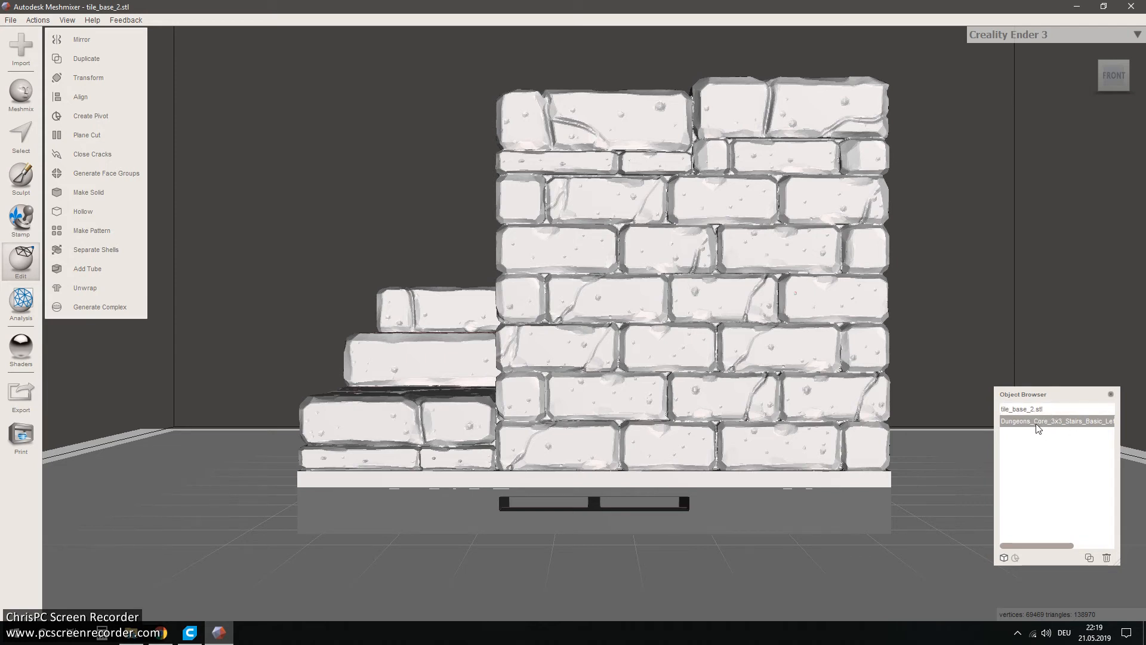
# Combine the staircase mesh and tile_base_2.stl into a single object
pyautogui.keyDown('shift'); pyautogui.click(1029, 409); pyautogui.keyUp('shift')
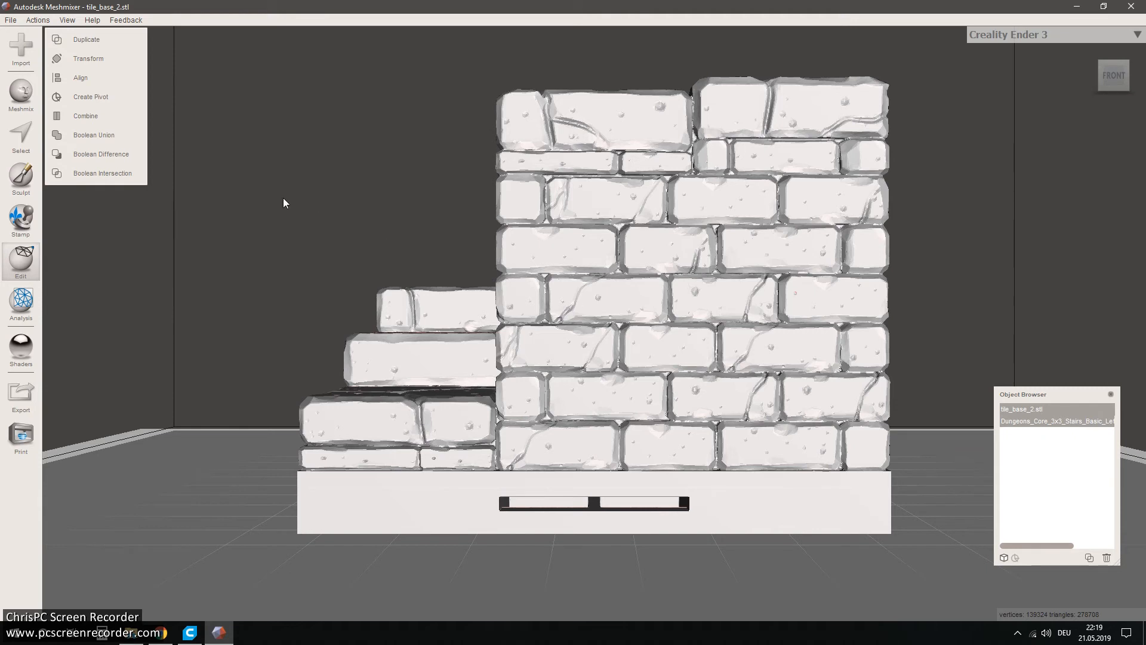
pyautogui.click(87, 121)
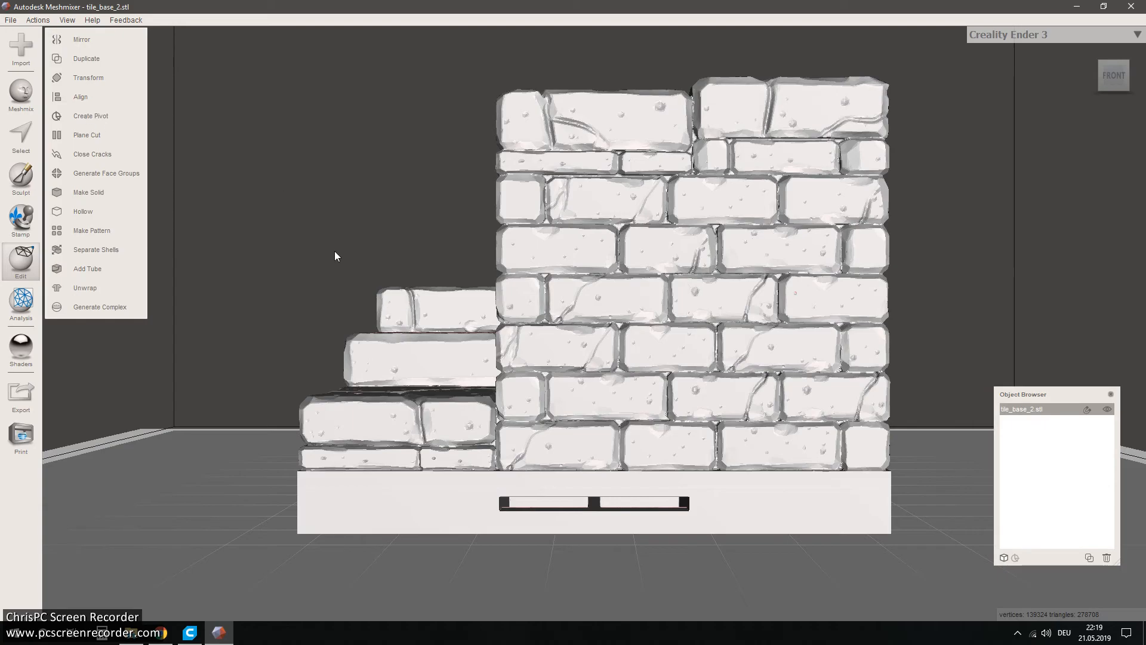
pyautogui.moveTo(335, 251); pyautogui.dragTo(324, 431, button='right')
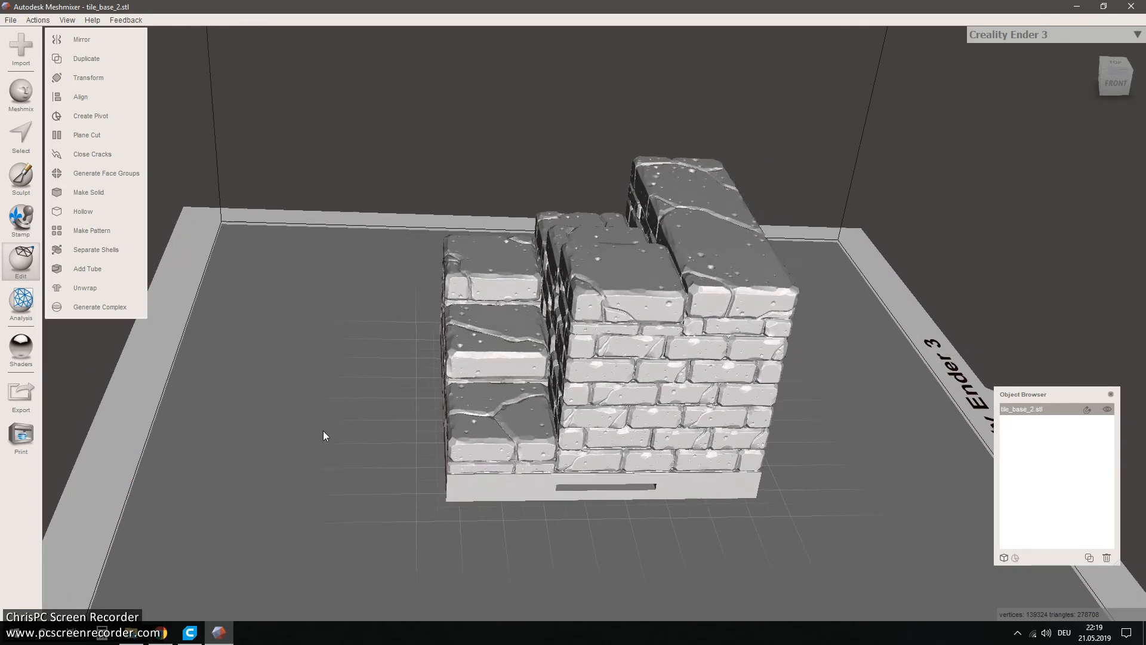
# Export the combined mesh in STL Binary Format as Dungeons_Core_3x3_Stairs_Basic_Left_2_FINAL.stl in the Dungeons - Core folder
pyautogui.click(10, 20)
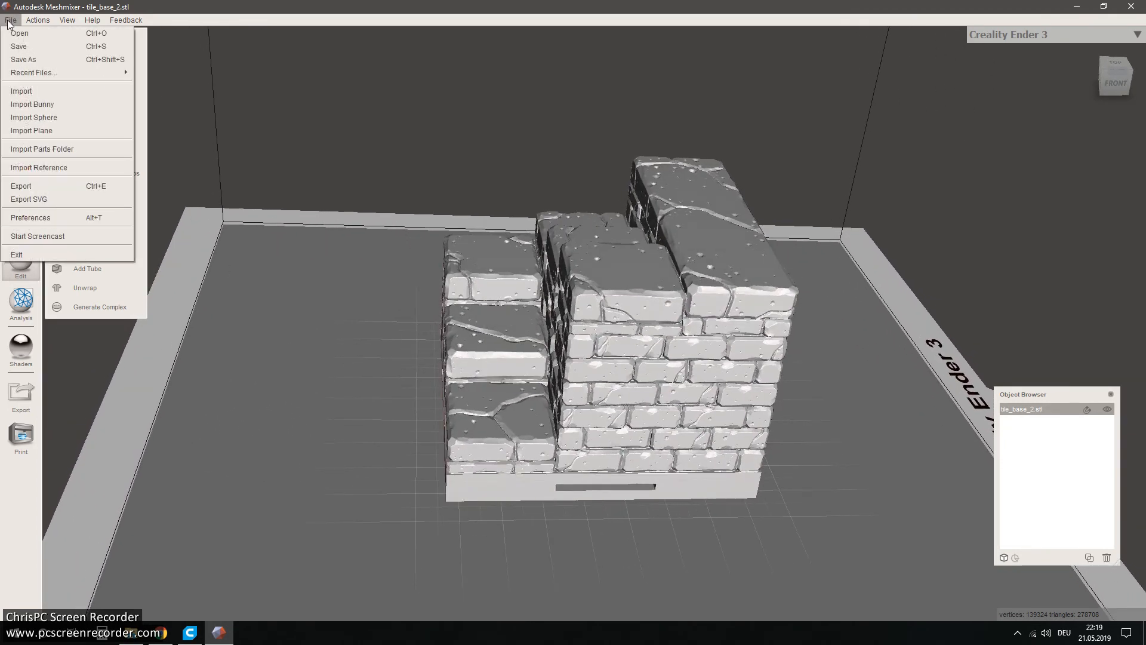
pyautogui.click(31, 186)
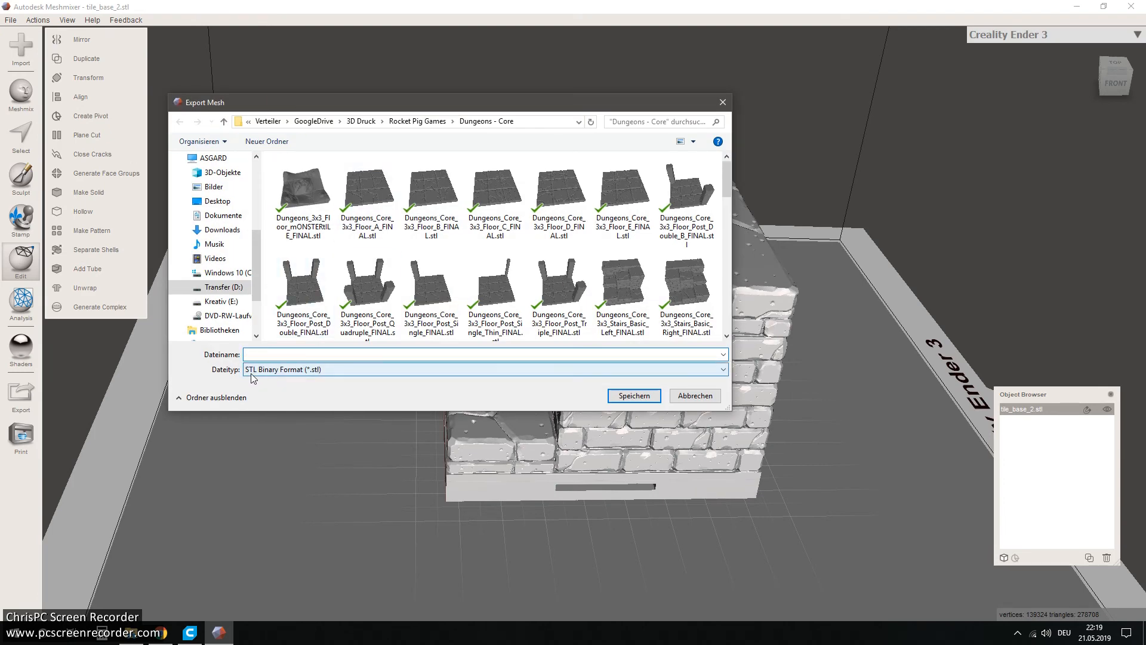
pyautogui.click(320, 374)
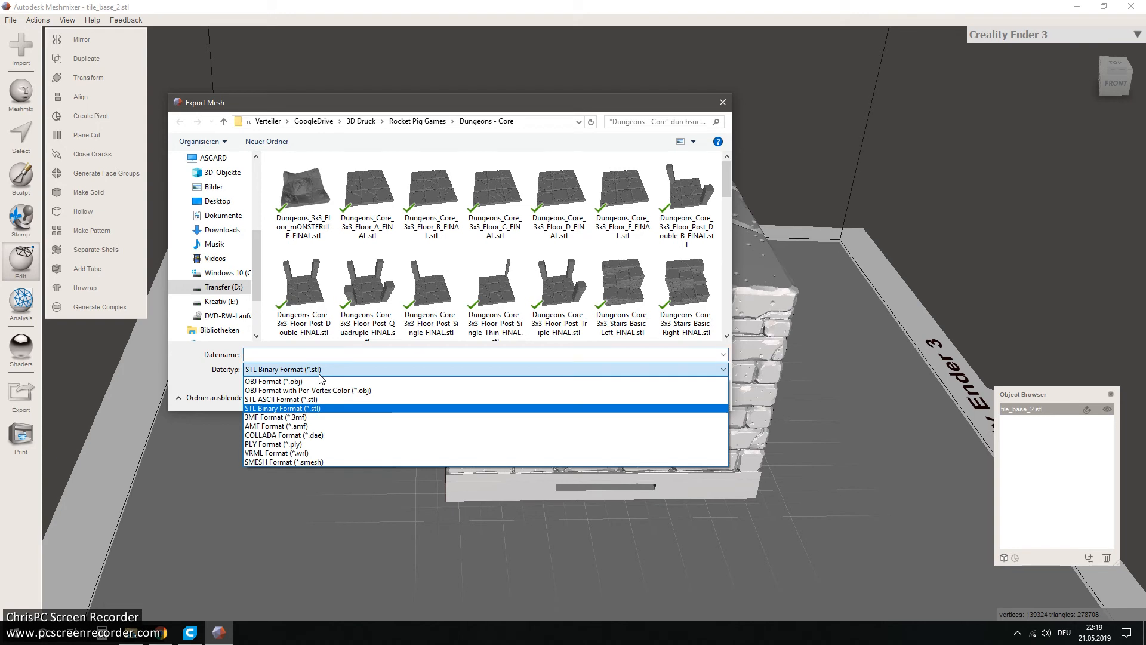
pyautogui.click(310, 414)
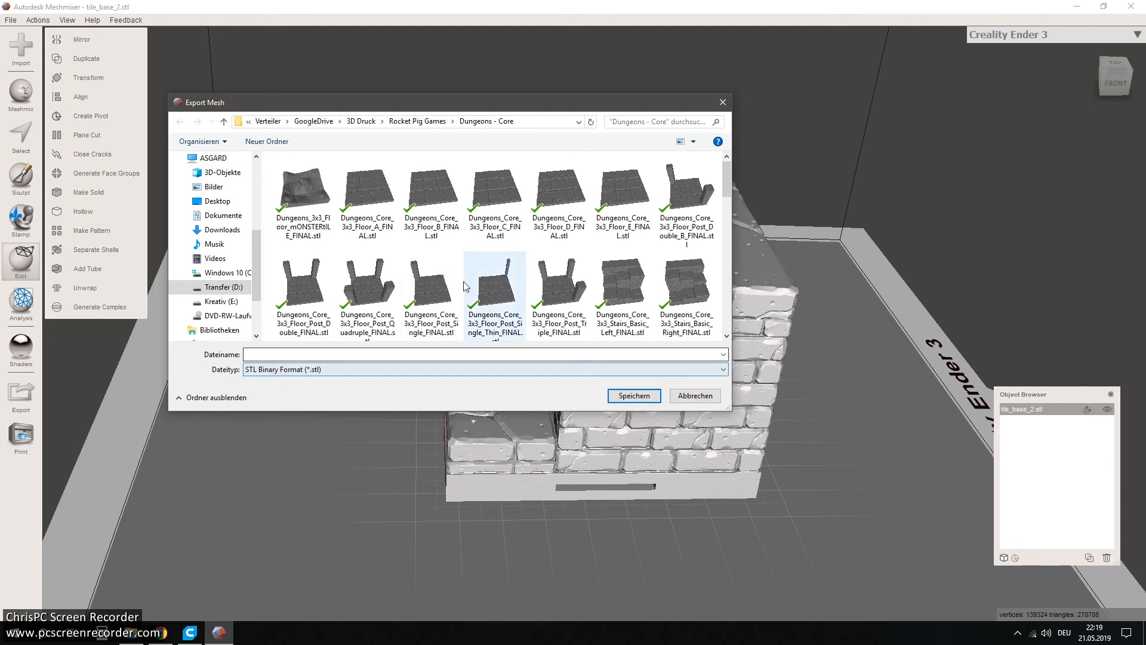
pyautogui.click(622, 323)
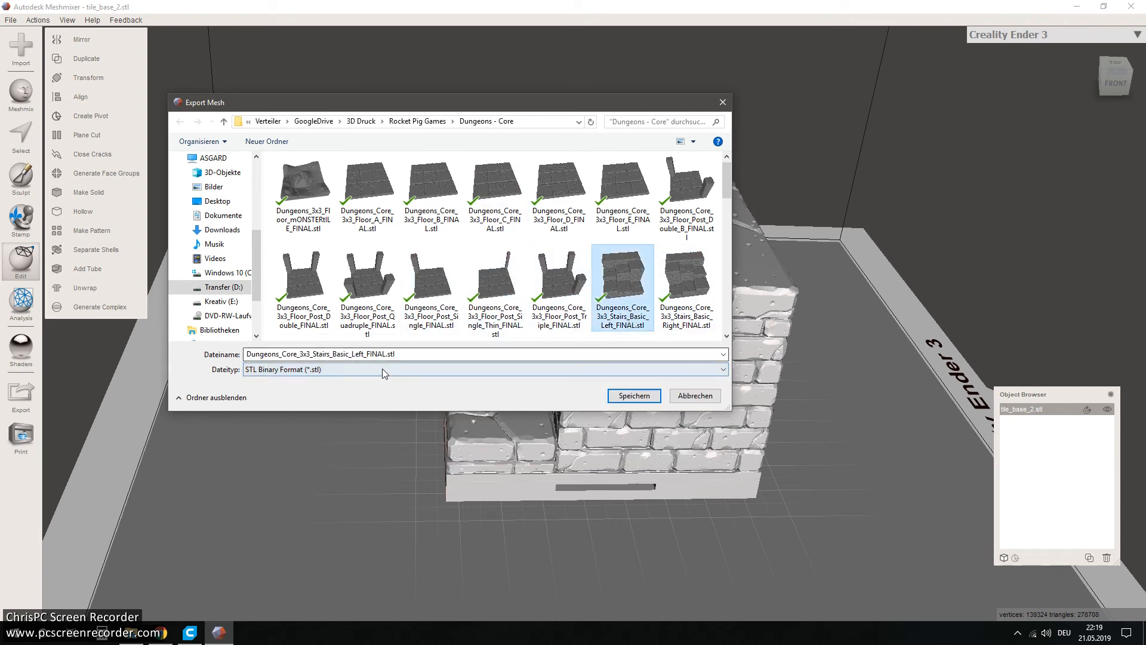
pyautogui.click(368, 354)
pyautogui.click(367, 354)
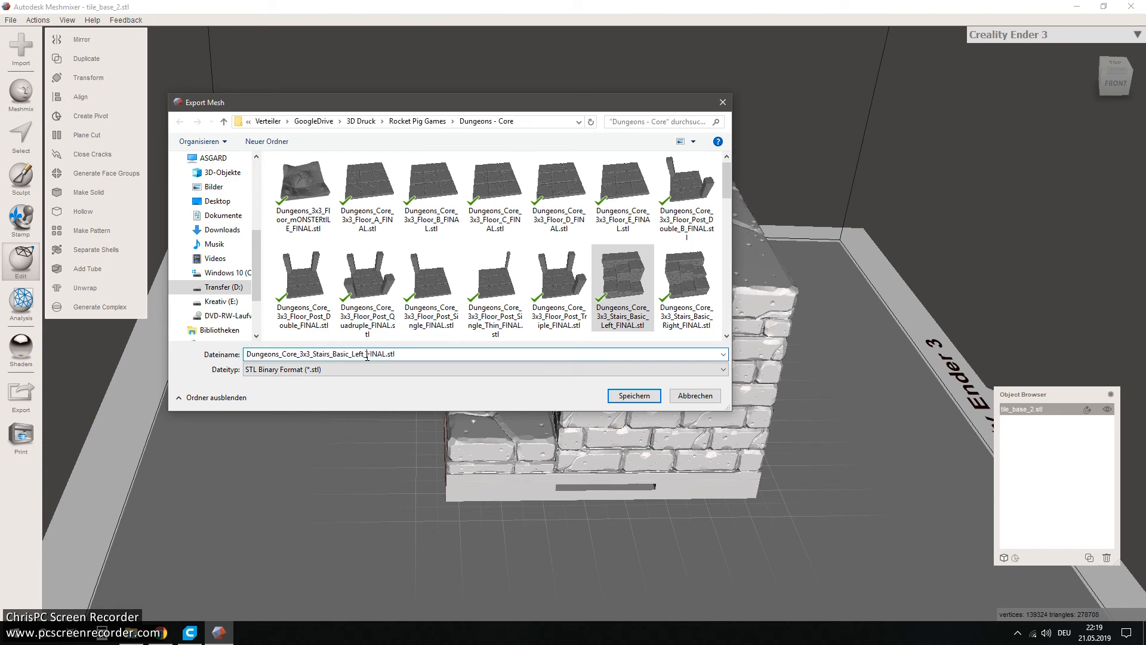
pyautogui.write('2_')
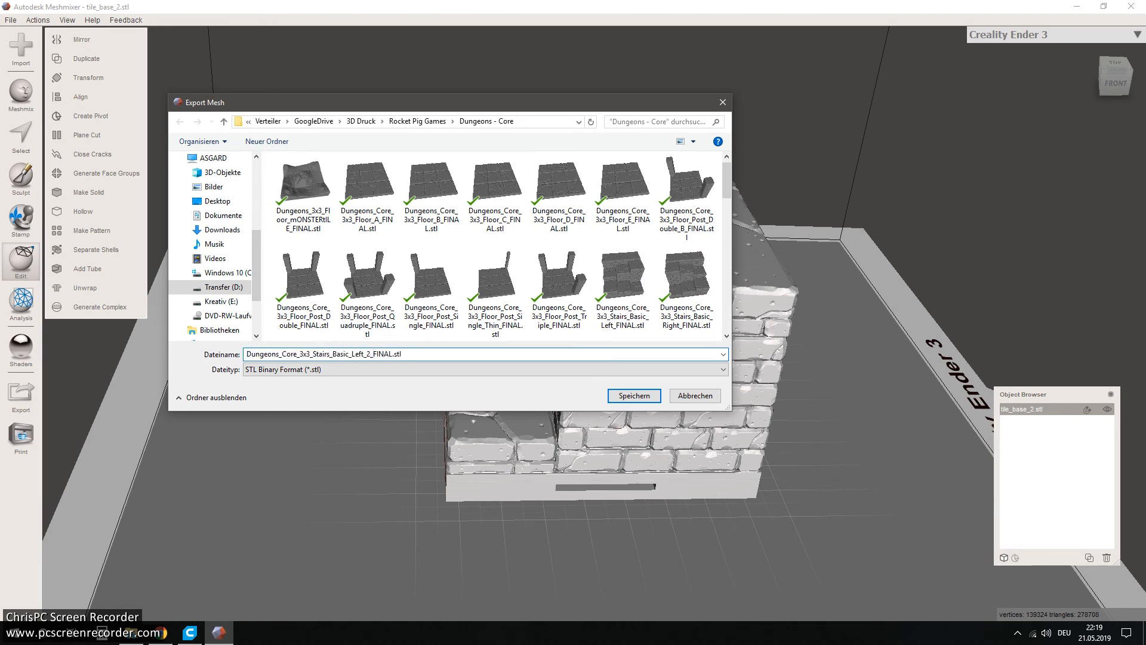
pyautogui.press('Return')
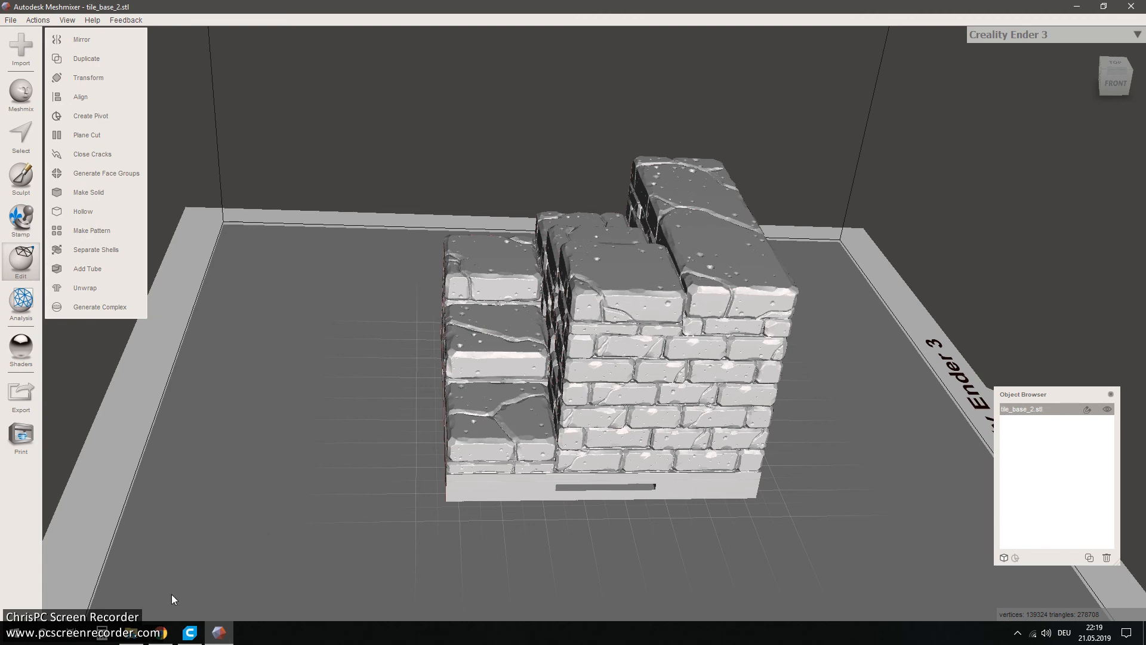
# Open Dungeons_Core_3x3_Stairs_Basic_Left_2_FINAL.stl from the Dungeons - Core folder in 3D-Viewer and inspect the staircase and base from several sides
pyautogui.click(1077, 6)
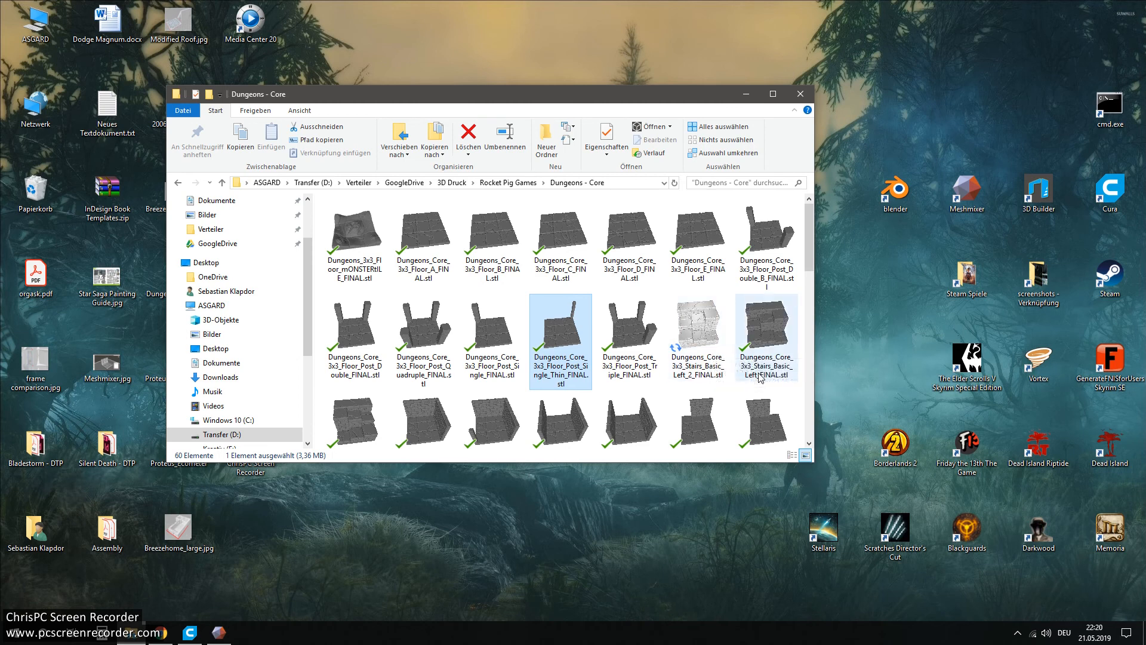
pyautogui.click(763, 329)
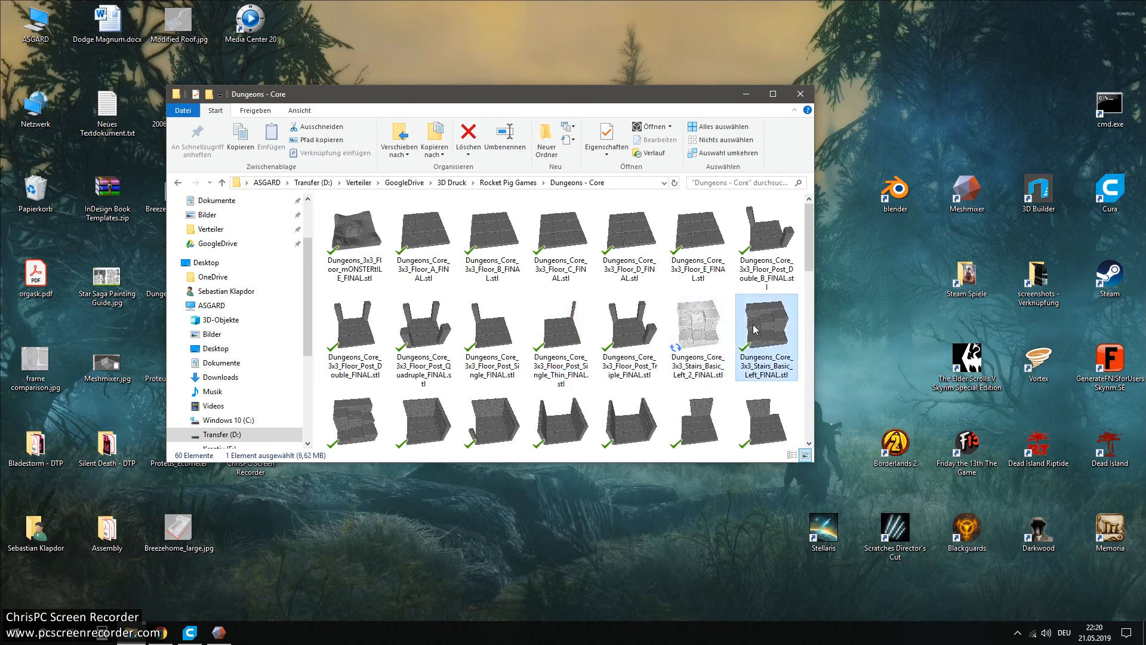
pyautogui.click(700, 330)
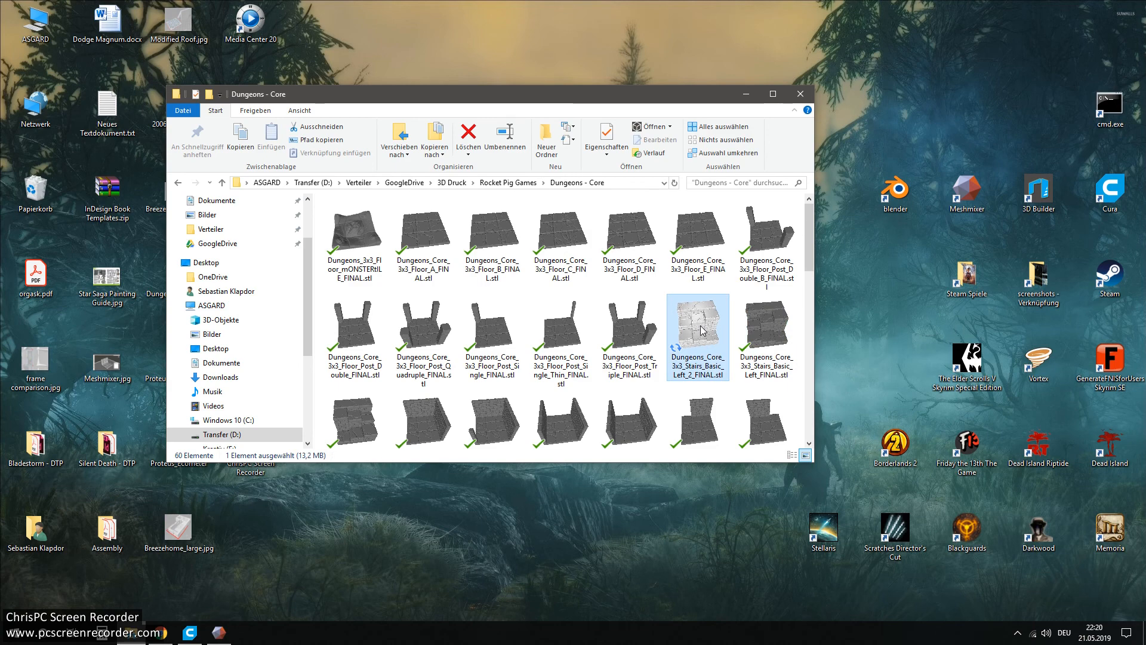
pyautogui.doubleClick(699, 331)
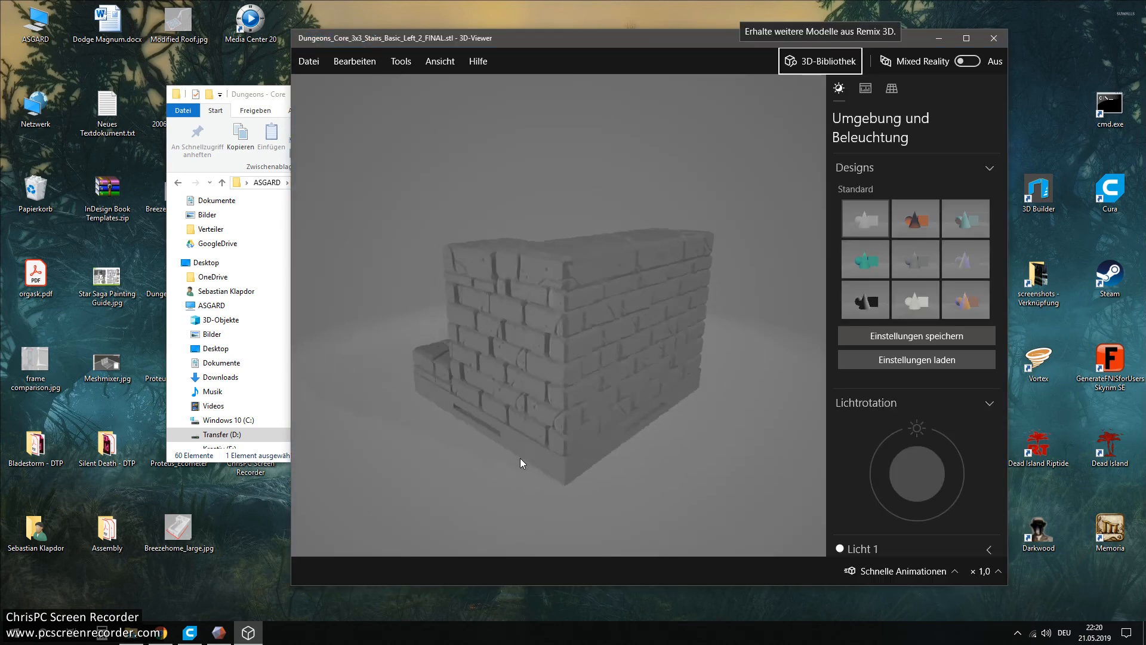
pyautogui.moveTo(521, 458); pyautogui.dragTo(625, 474)
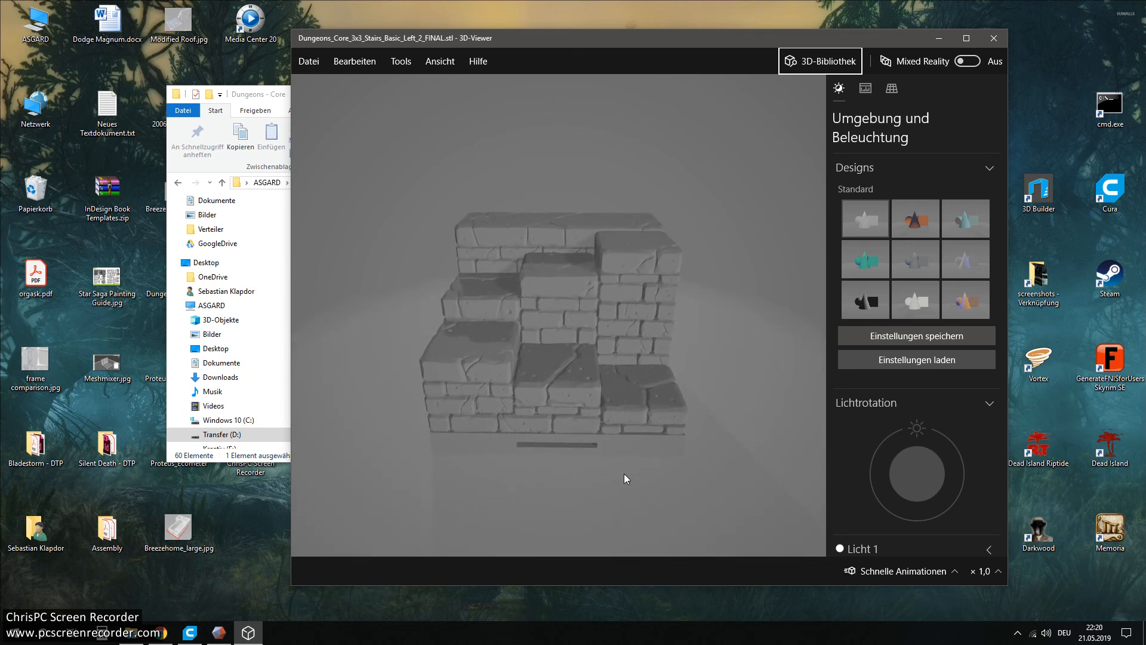
pyautogui.moveTo(542, 445); pyautogui.dragTo(574, 414)
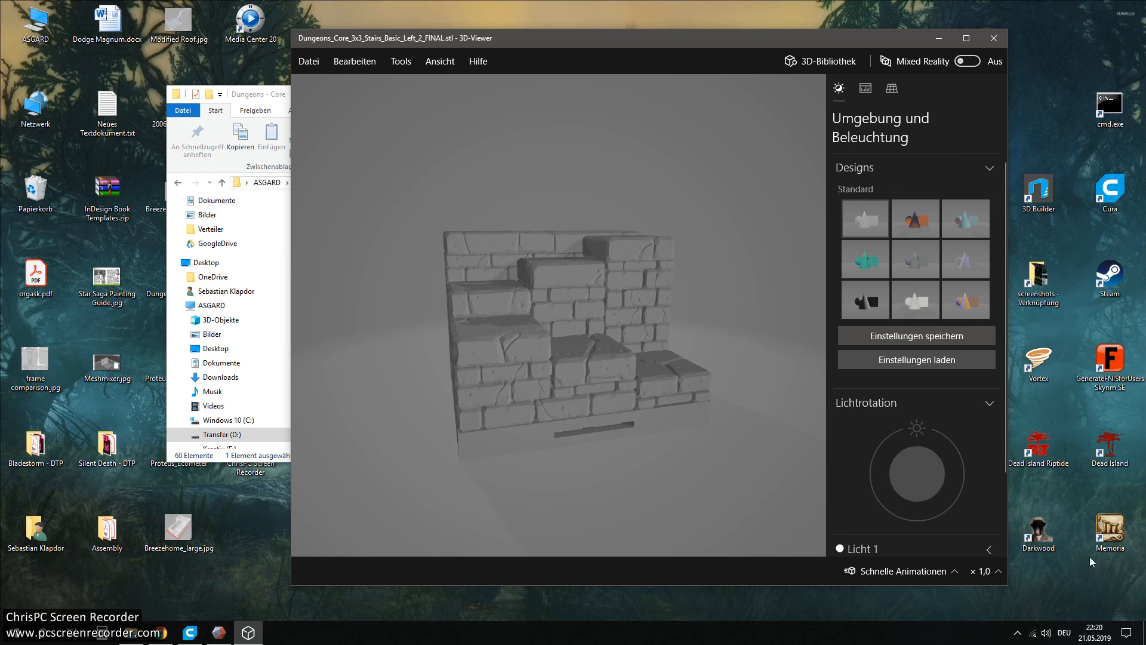
pyautogui.click(1018, 635)
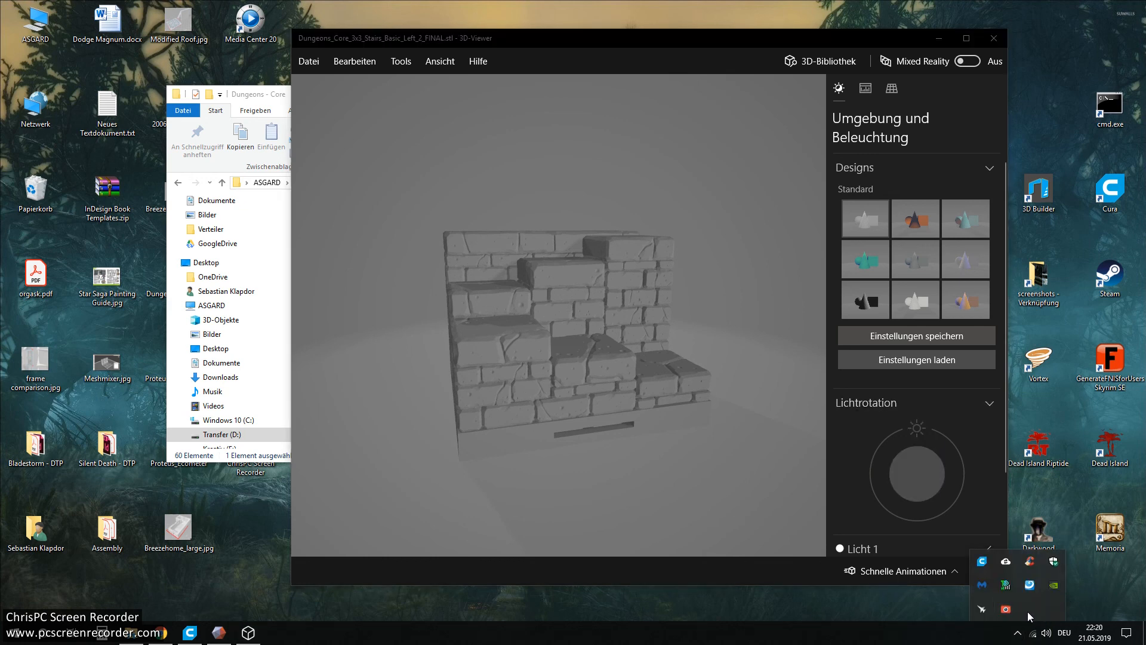
pyautogui.click(1006, 610)
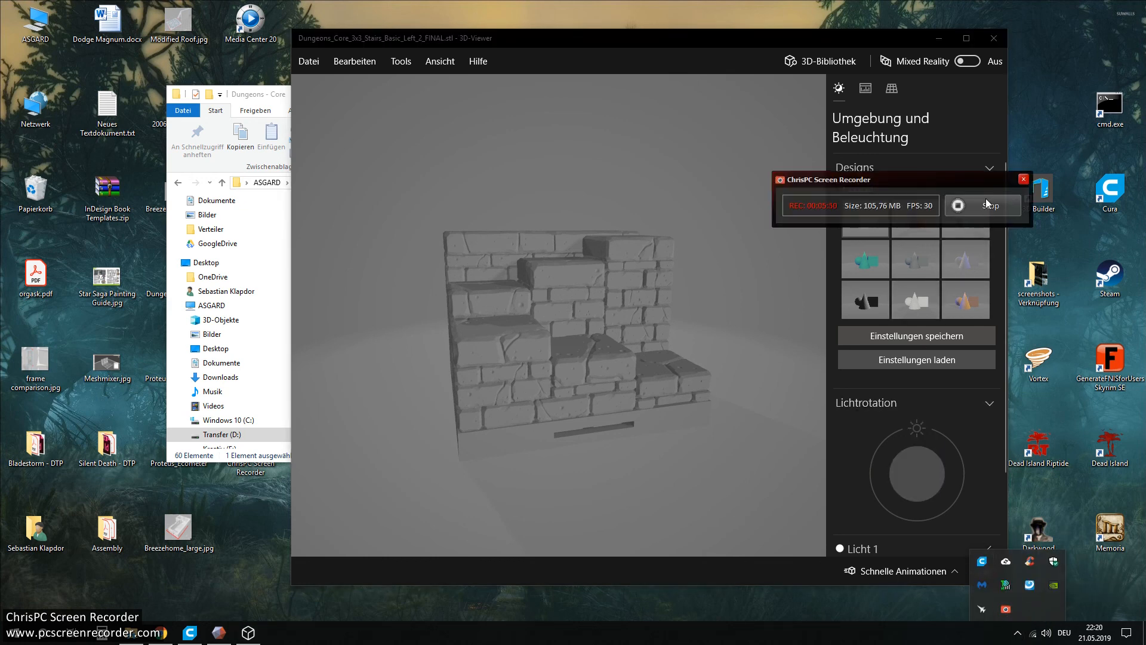